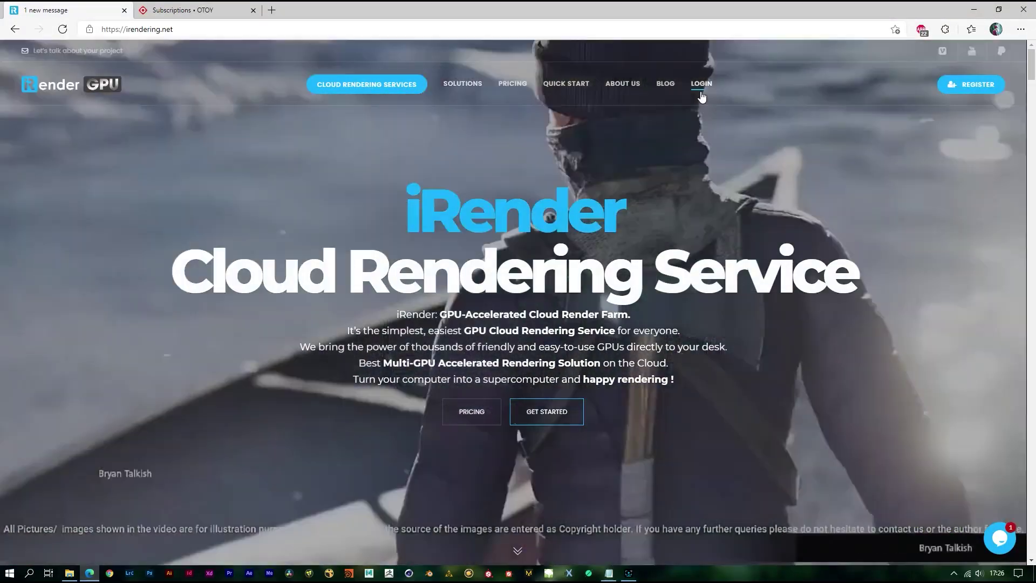
# - Sign in to the iRender account on irendering.net with the username and password
pyautogui.click(701, 84)
pyautogui.click(732, 240)
pyautogui.write('hoang')
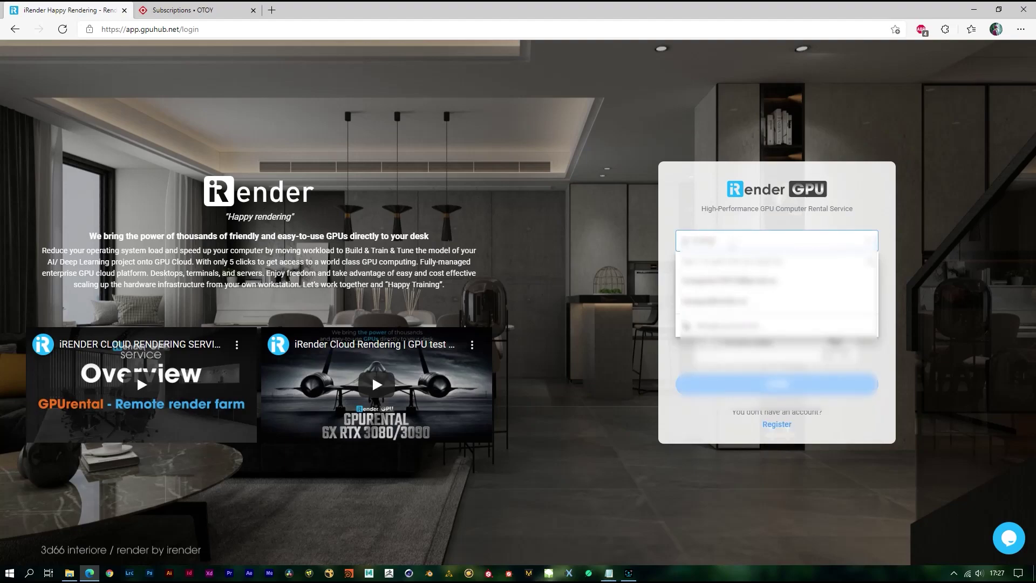
pyautogui.press('Tab')
pyautogui.write('••')
pyautogui.press('Return')
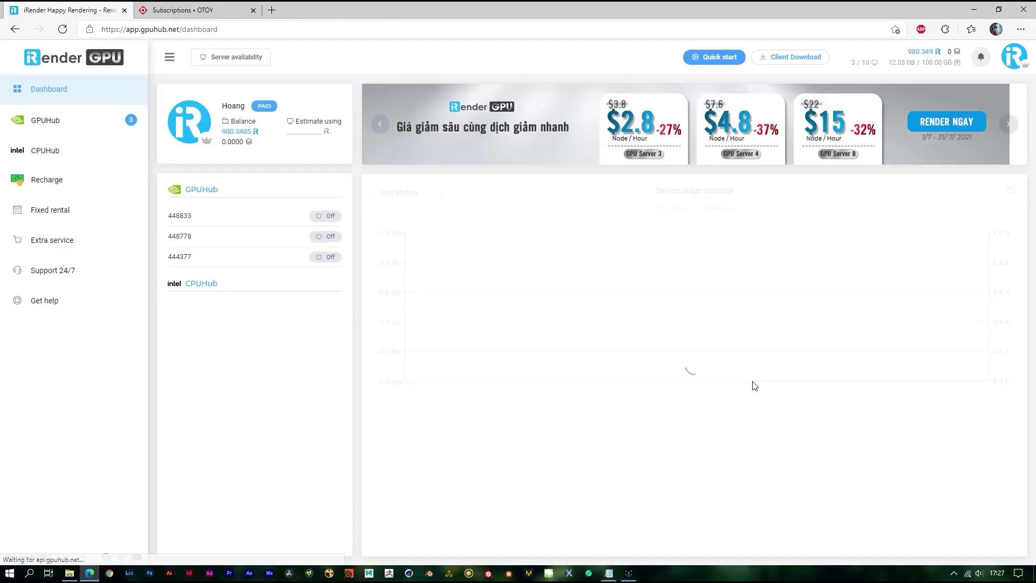
# - Refresh the local project folder in File Explorer, then return to the dashboard
pyautogui.hotkey('alt', 'Tab')
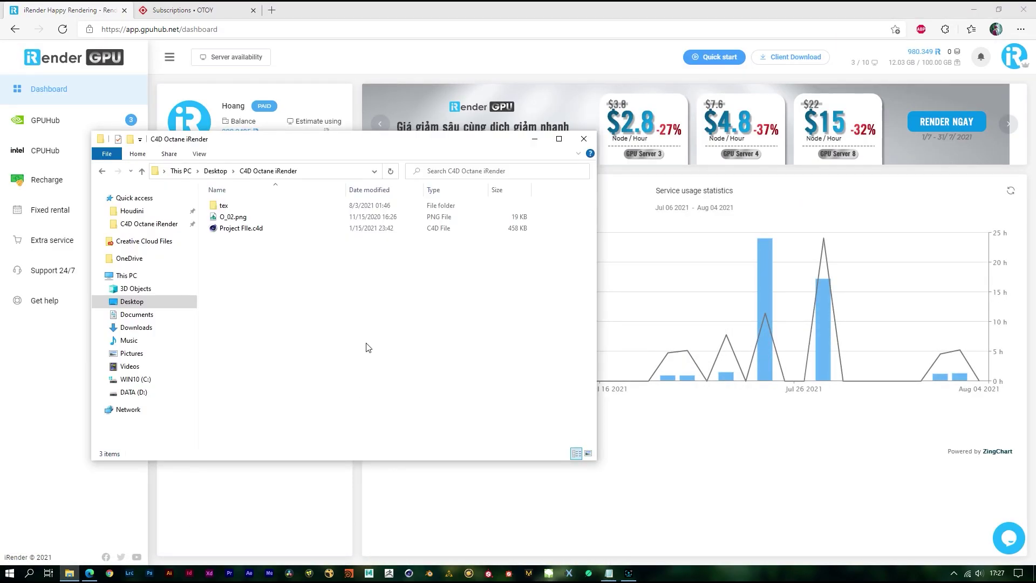
pyautogui.rightClick(363, 270)
pyautogui.click(344, 314)
pyautogui.hotkey('alt', 'Tab')
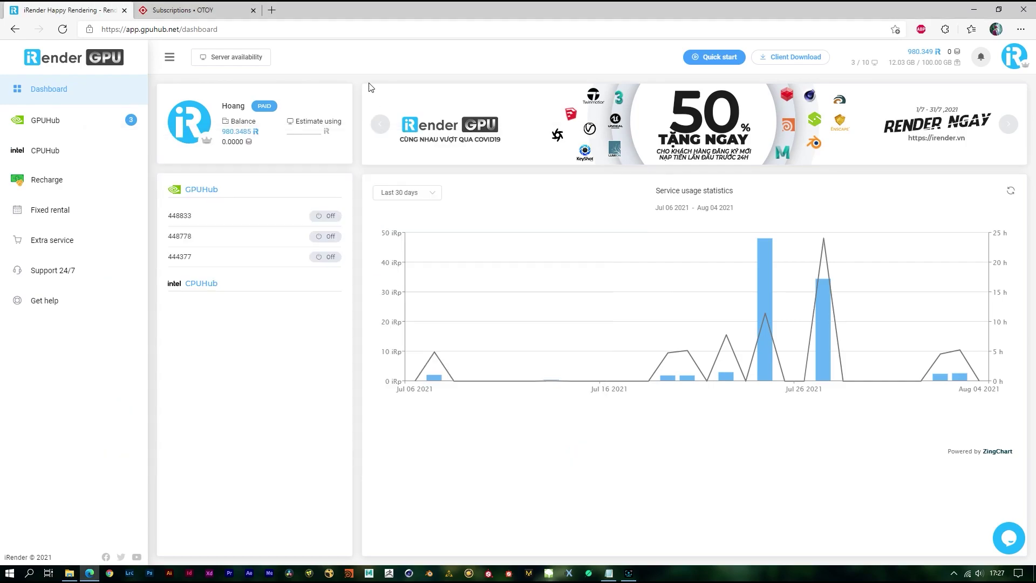
# - Visit CPUHub and dismiss its Create image dialog, then open the GPUHub server list
pyautogui.click(95, 153)
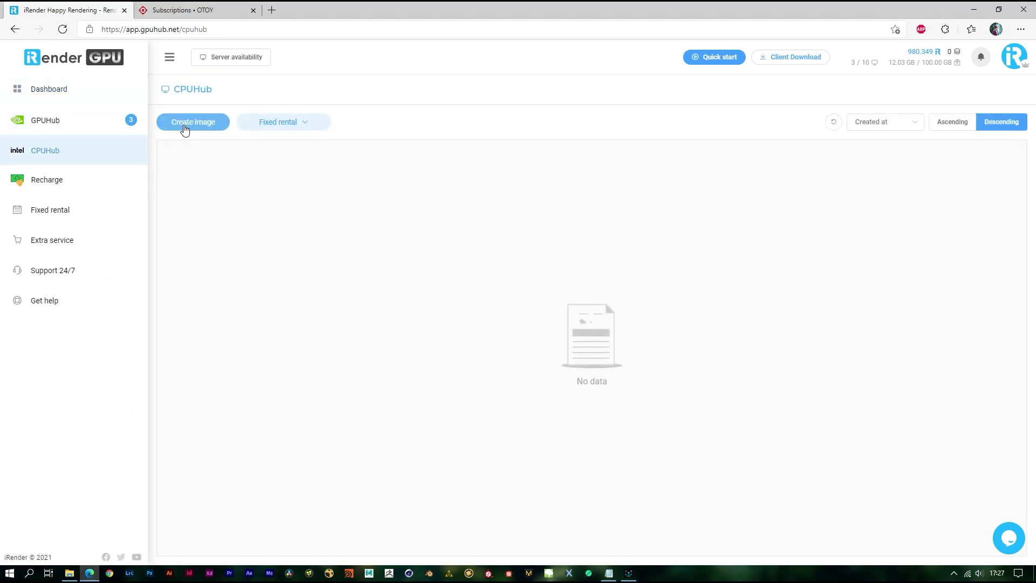
pyautogui.click(183, 125)
pyautogui.click(609, 155)
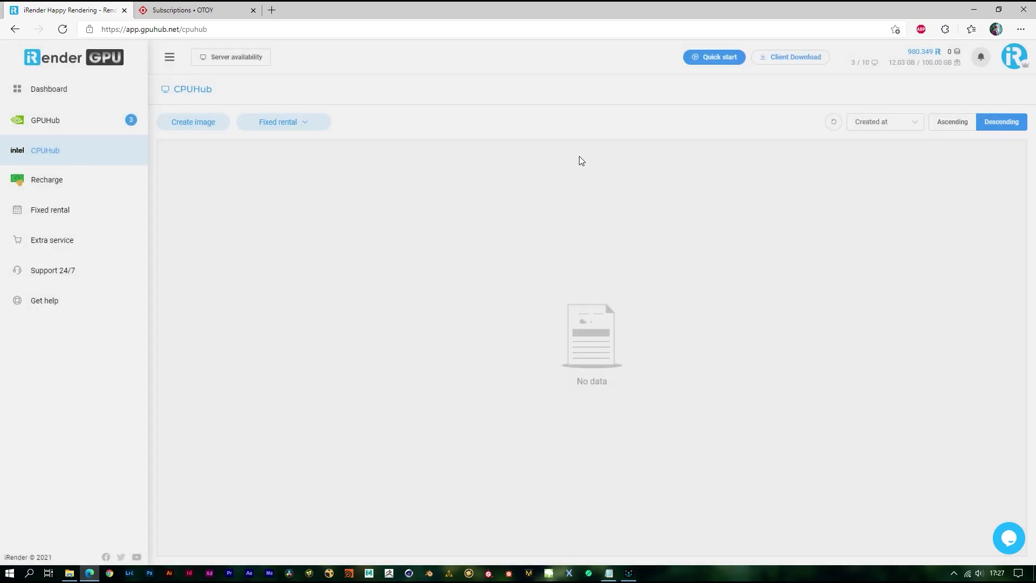
pyautogui.click(94, 125)
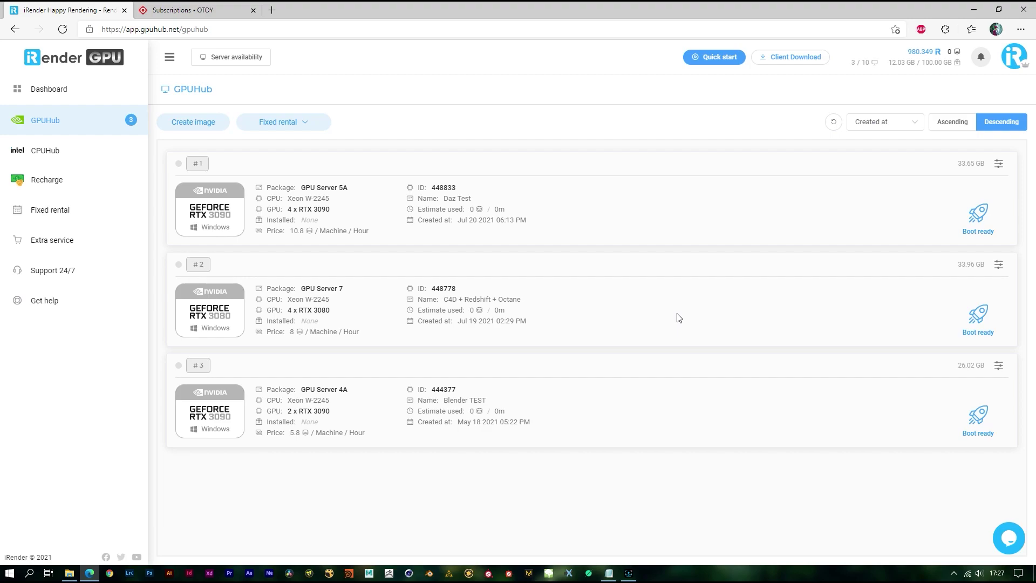
# - Browse the 2x-4x and single-card GPU packages, close the dialog, and bring back the project folder
pyautogui.click(220, 124)
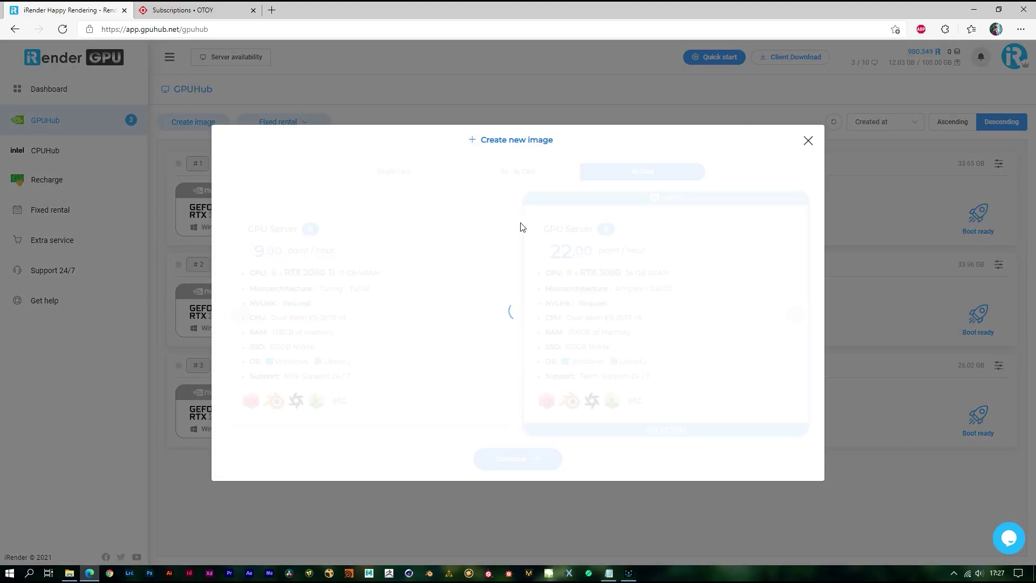
pyautogui.click(518, 171)
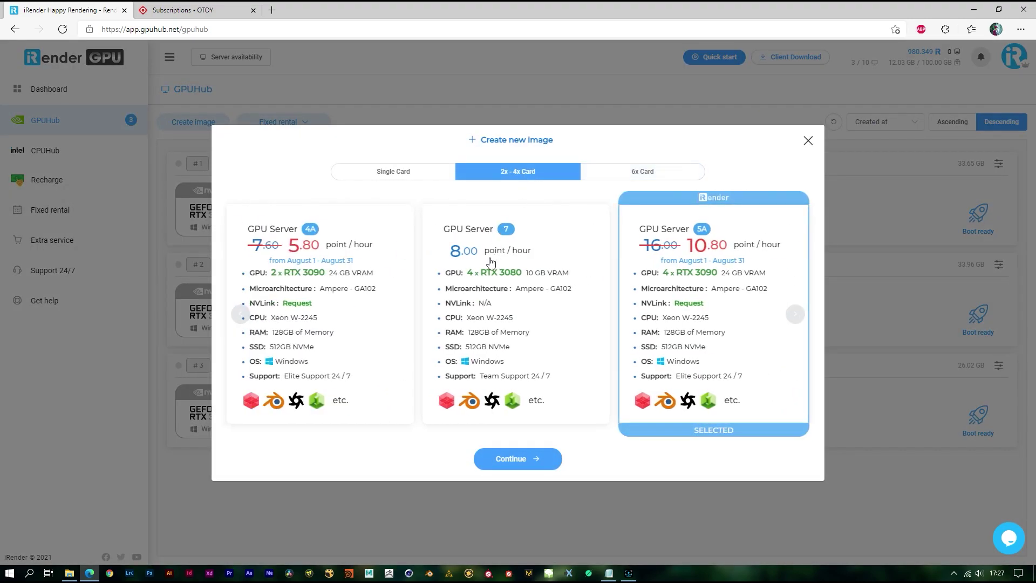
pyautogui.click(393, 171)
pyautogui.click(808, 141)
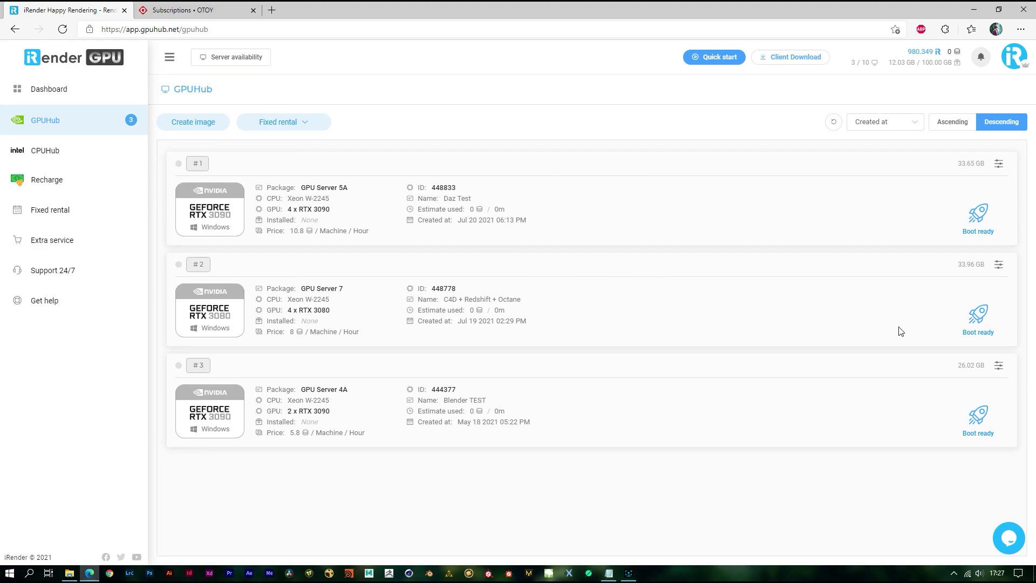
pyautogui.click(74, 575)
pyautogui.rightClick(408, 287)
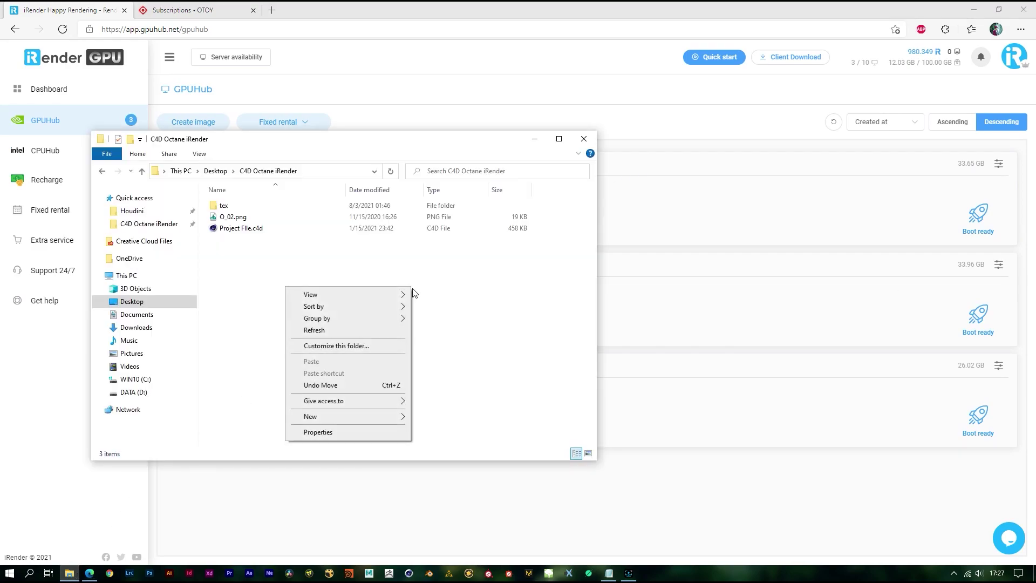
# - Refresh the C4D Octane iRender folder, visit Client Download, then return to GPUHub and show tray icons
pyautogui.click(390, 329)
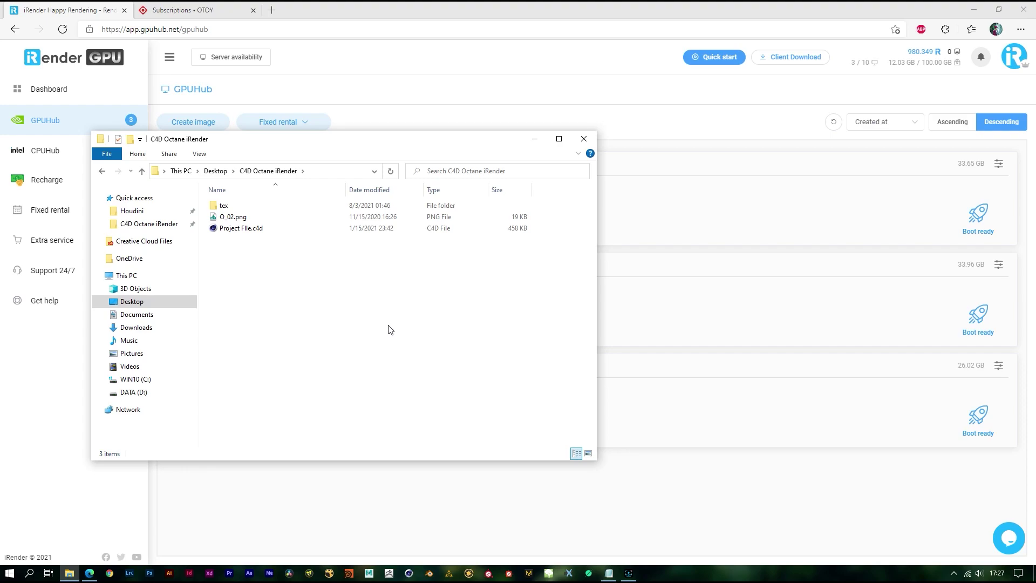
pyautogui.click(789, 59)
pyautogui.click(95, 131)
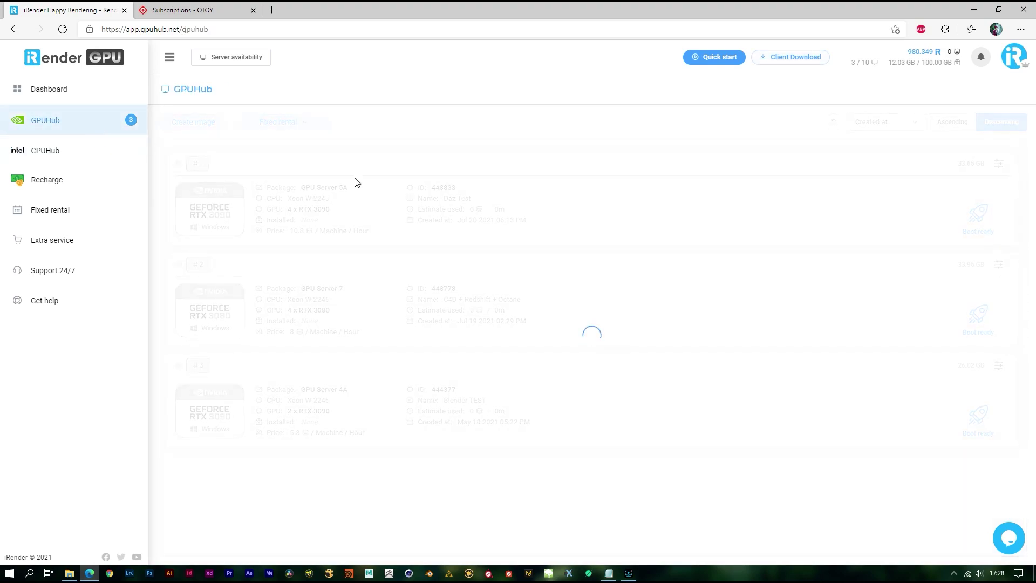
pyautogui.click(954, 573)
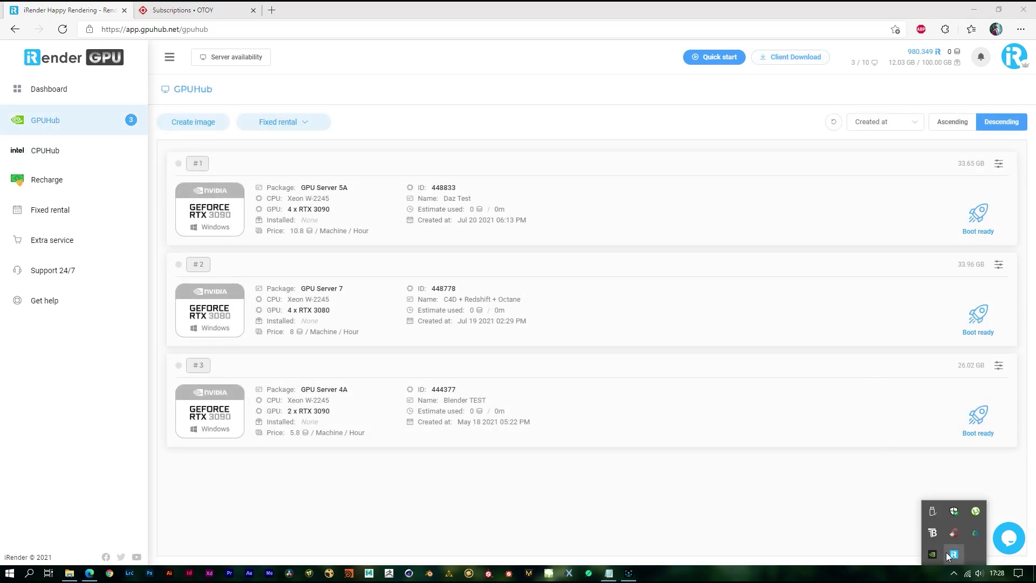
# - Open GpuHub Sync's Your Storage (Z:) drive and locate the project folder on the Desktop
pyautogui.click(947, 556)
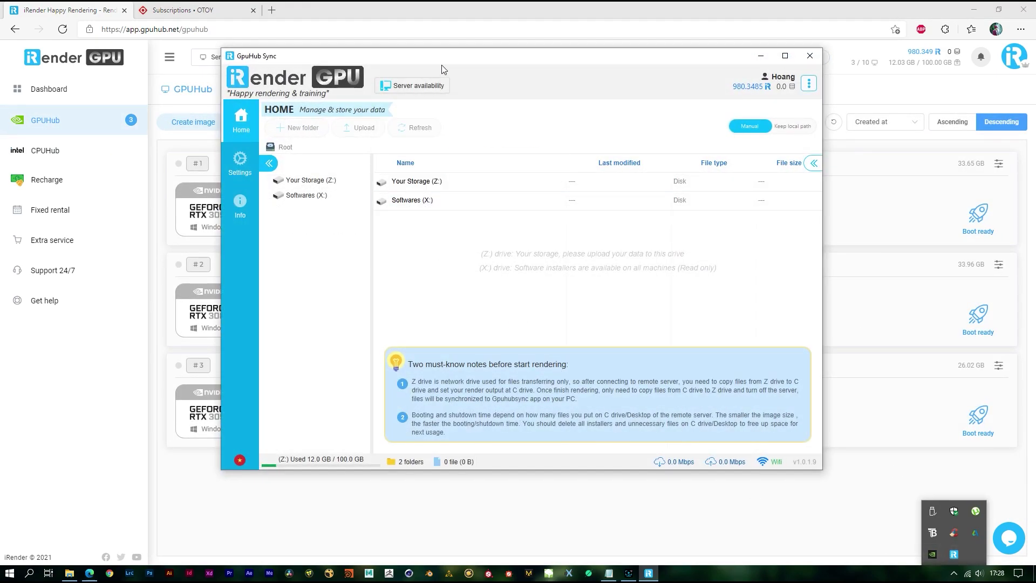
pyautogui.moveTo(441, 69); pyautogui.dragTo(420, 95)
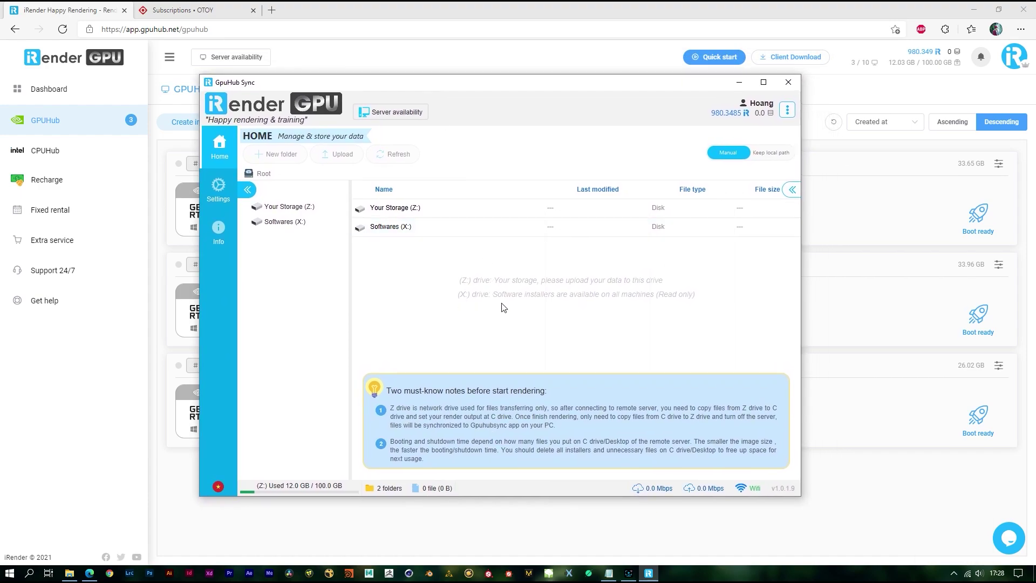
pyautogui.doubleClick(404, 211)
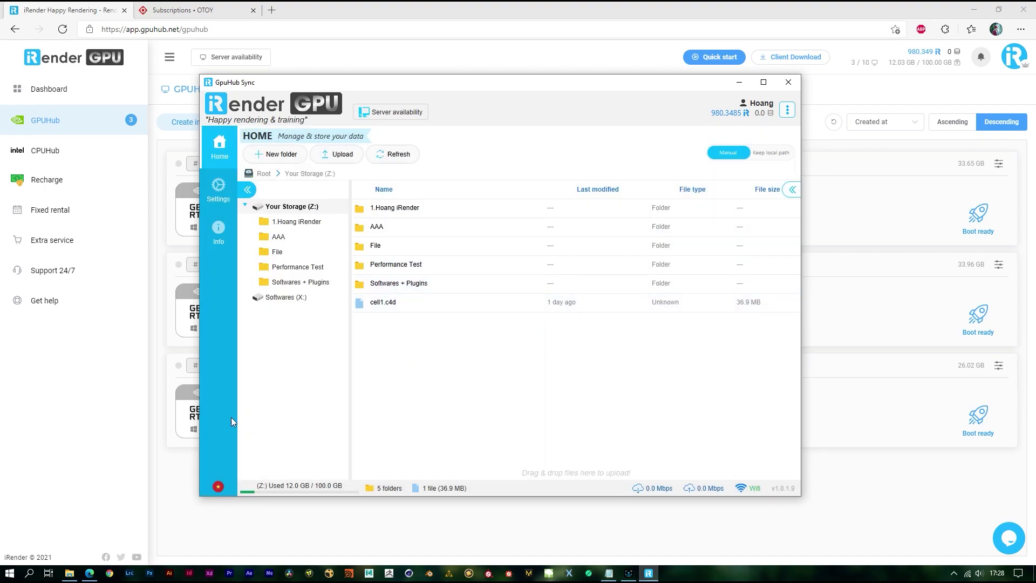
pyautogui.click(69, 573)
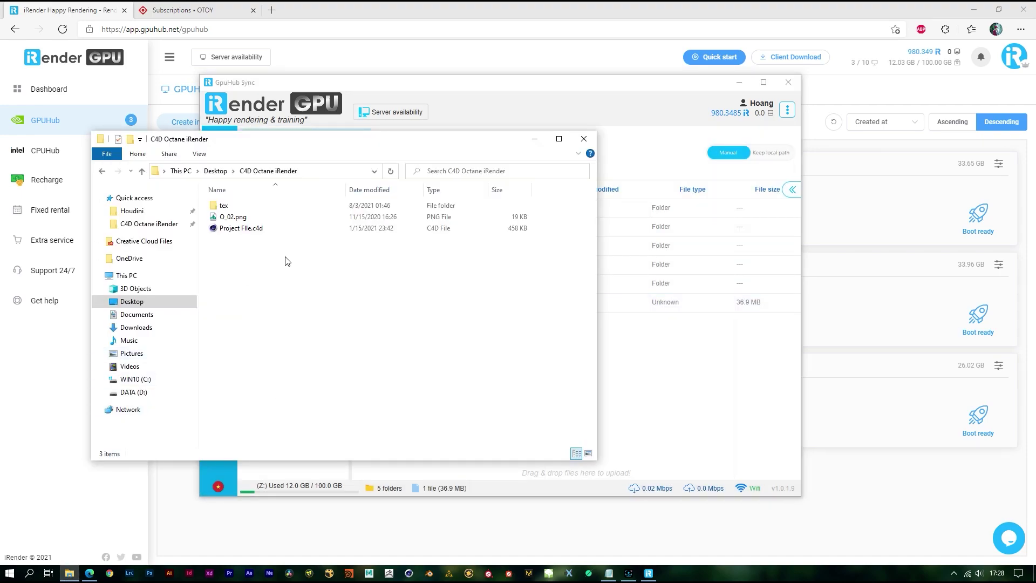
pyautogui.click(269, 227)
pyautogui.hotkey('alt', 'Up')
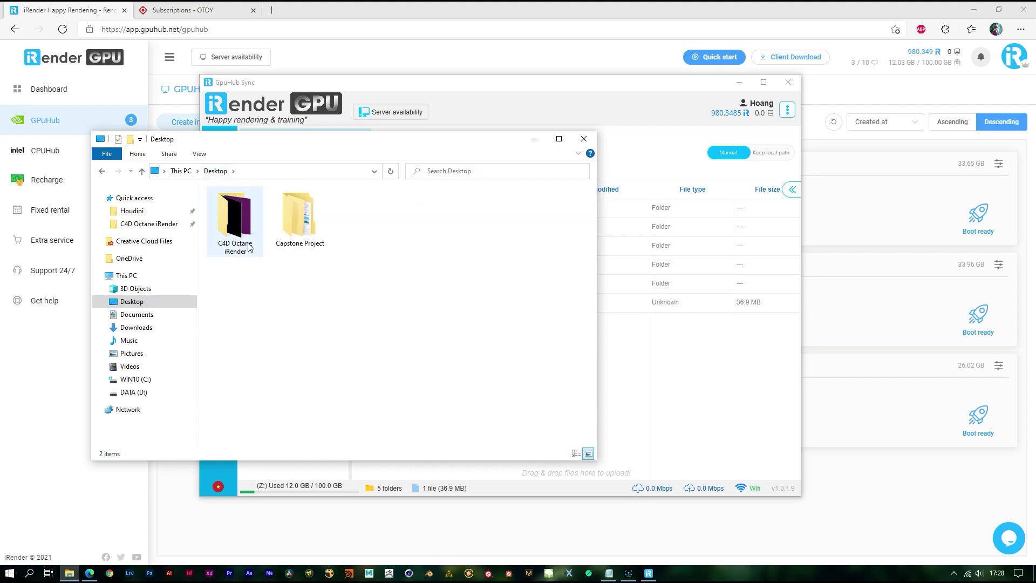
# - Drop the C4D Octane iRender folder into storage, upload all 9 files (50.4 MB), then close Sync
pyautogui.moveTo(246, 251); pyautogui.dragTo(656, 405)
pyautogui.click(654, 406)
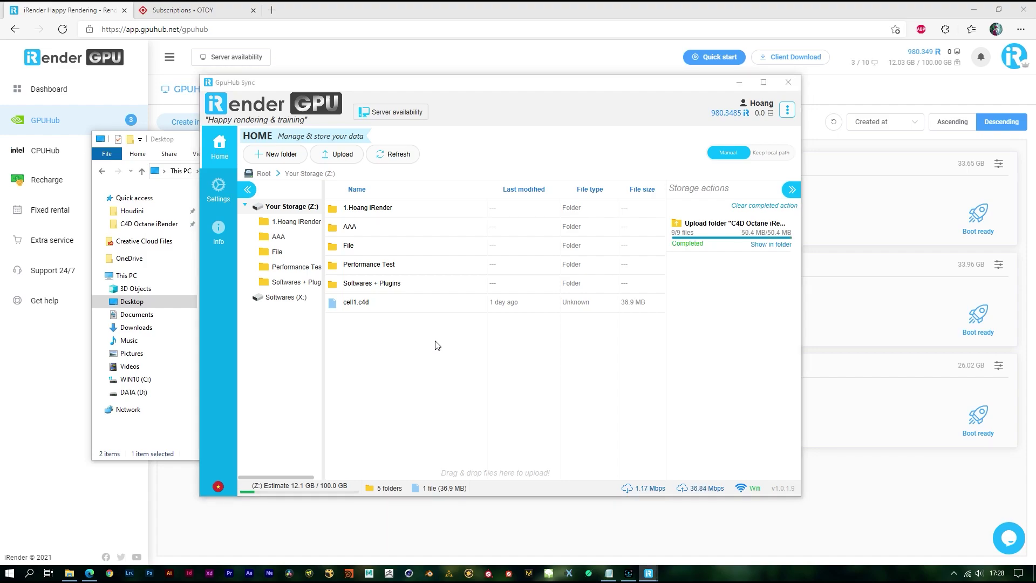
pyautogui.click(788, 82)
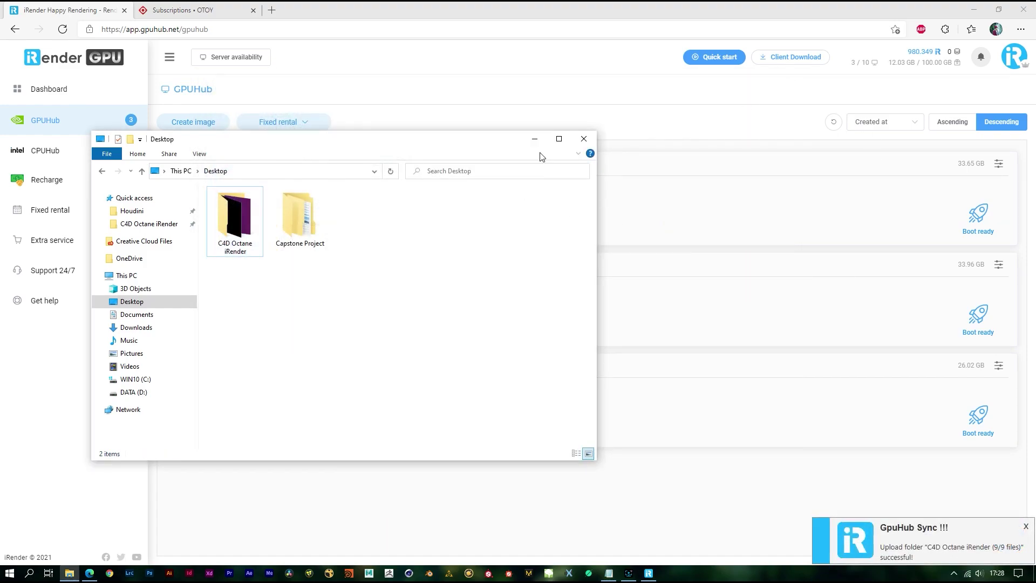
pyautogui.doubleClick(257, 210)
pyautogui.click(617, 195)
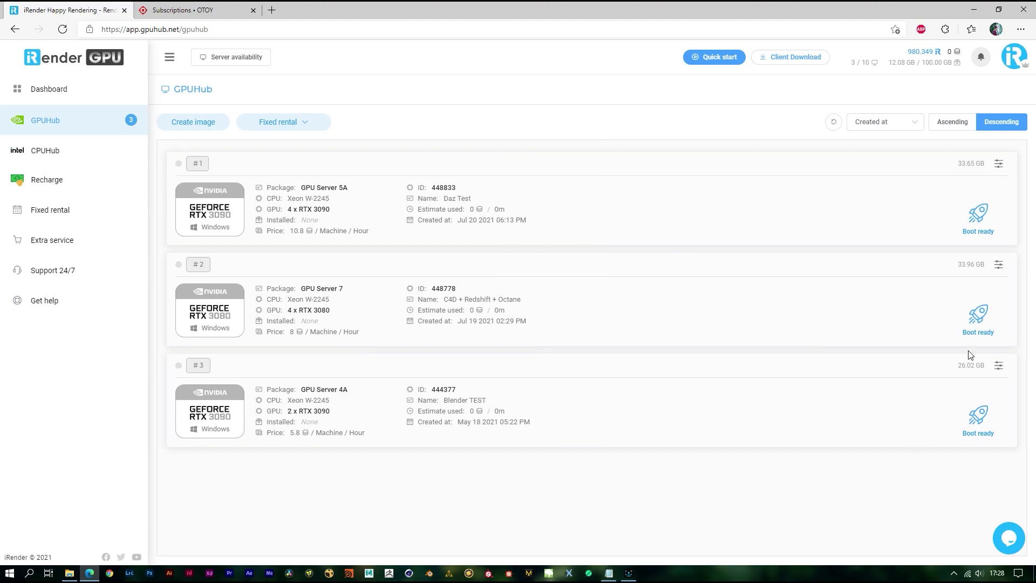
# - Boot GPU Server 7 and bring up its connection options
pyautogui.click(982, 313)
pyautogui.click(609, 384)
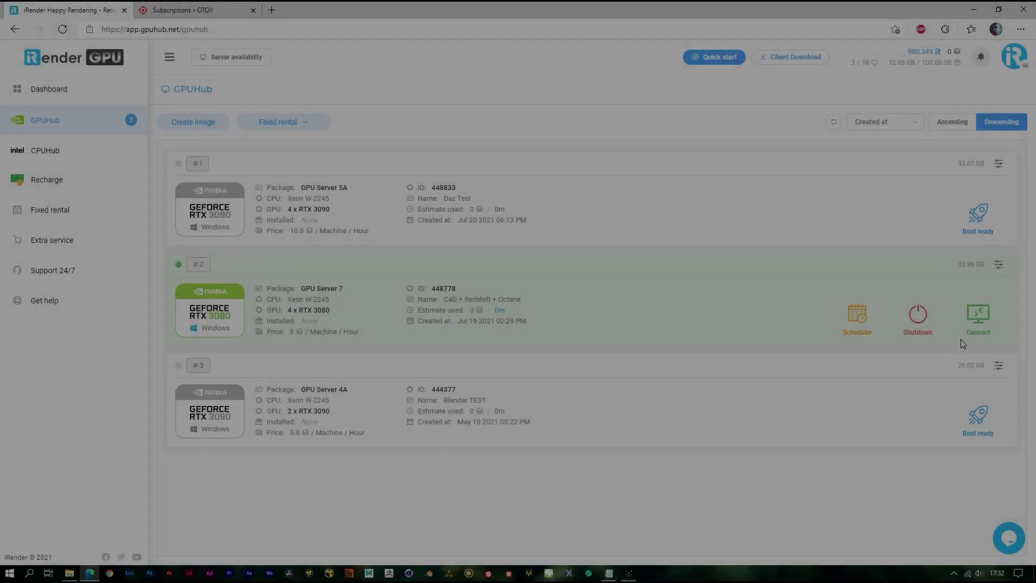
pyautogui.click(978, 315)
# - Open the downloaded .rdp file, log in with the server password, and accept the certificate
pyautogui.click(610, 434)
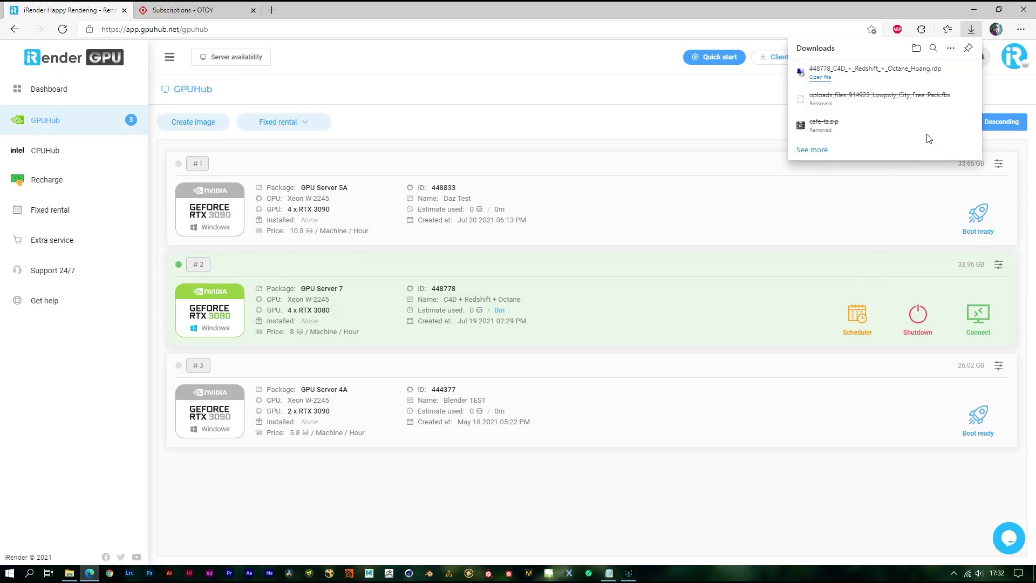
pyautogui.click(844, 79)
pyautogui.click(592, 345)
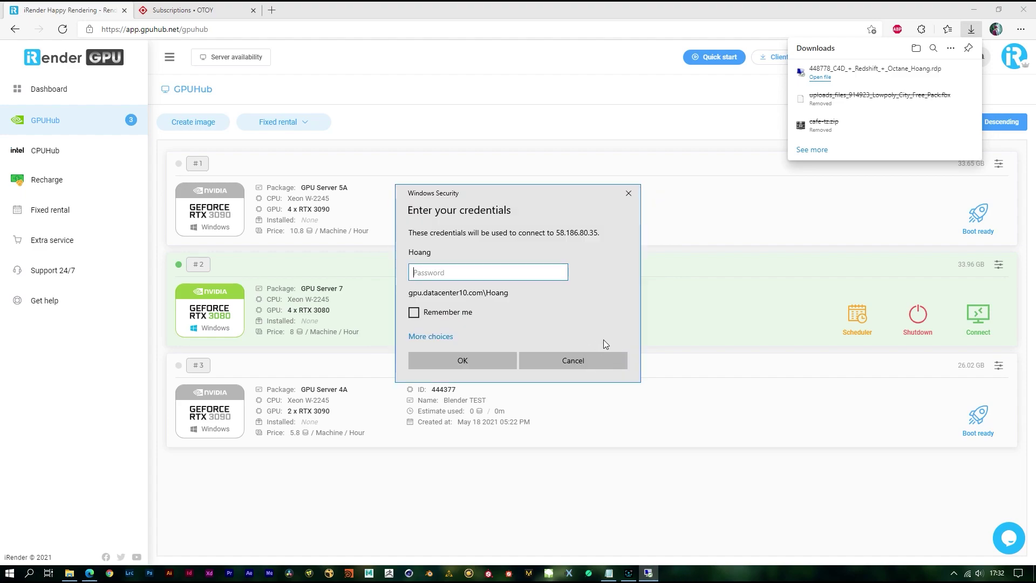
pyautogui.click(470, 359)
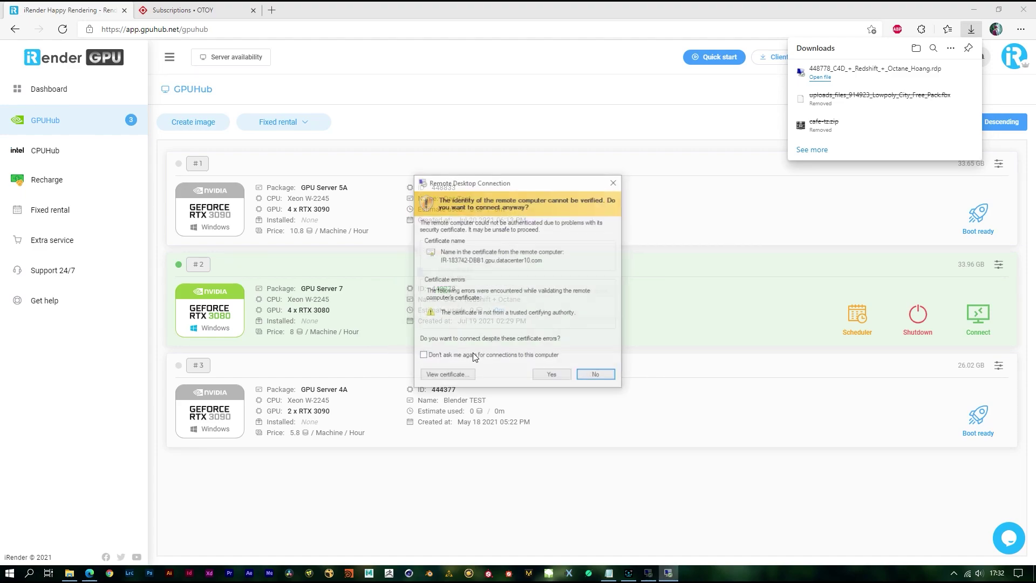
pyautogui.click(541, 307)
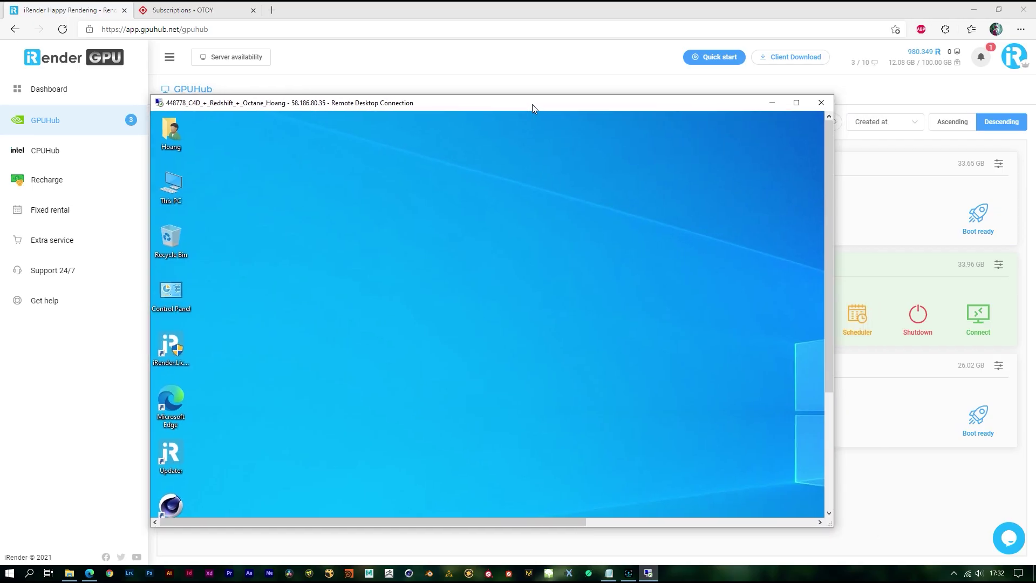
# - Make the remote session full screen and check the server's GPU performance in Task Manager
pyautogui.doubleClick(531, 104)
pyautogui.hotkey('ctrl', 'shift', 'Escape')
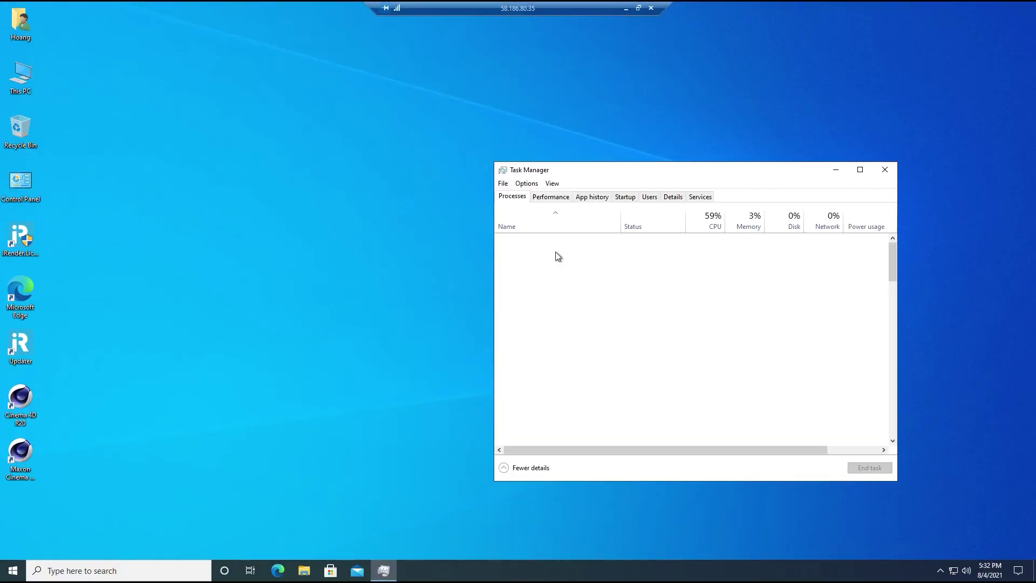
pyautogui.click(550, 196)
pyautogui.click(836, 170)
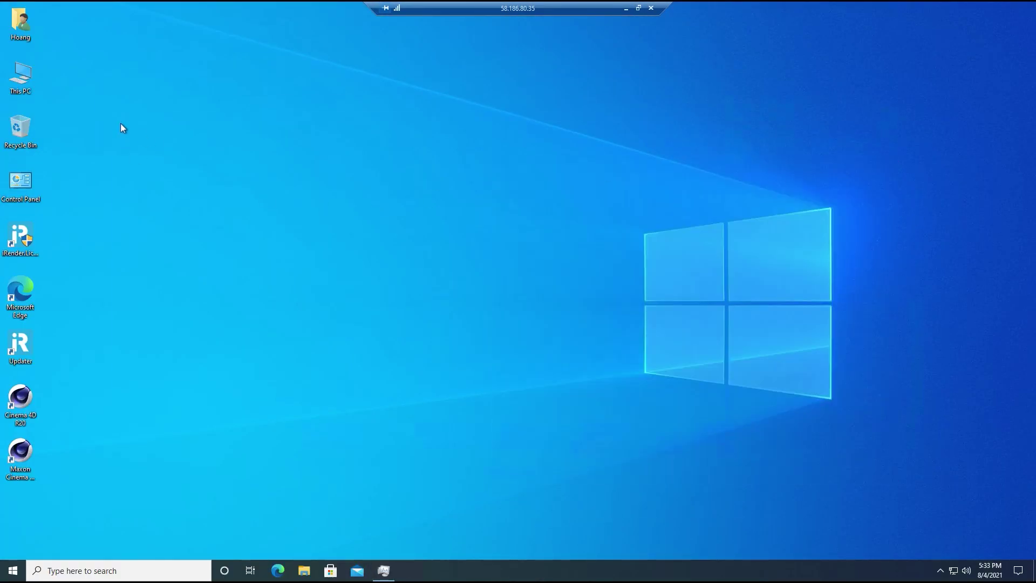
# - Open Storage (Z:) from This PC and copy the C4D Octane iRender folder
pyautogui.doubleClick(21, 75)
pyautogui.doubleClick(572, 327)
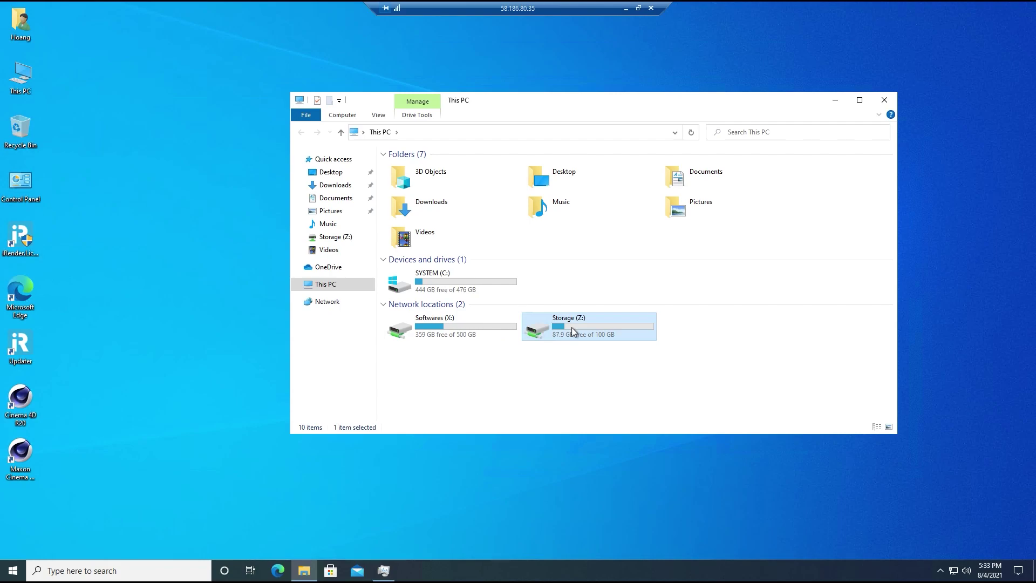
pyautogui.moveTo(468, 286); pyautogui.dragTo(439, 254)
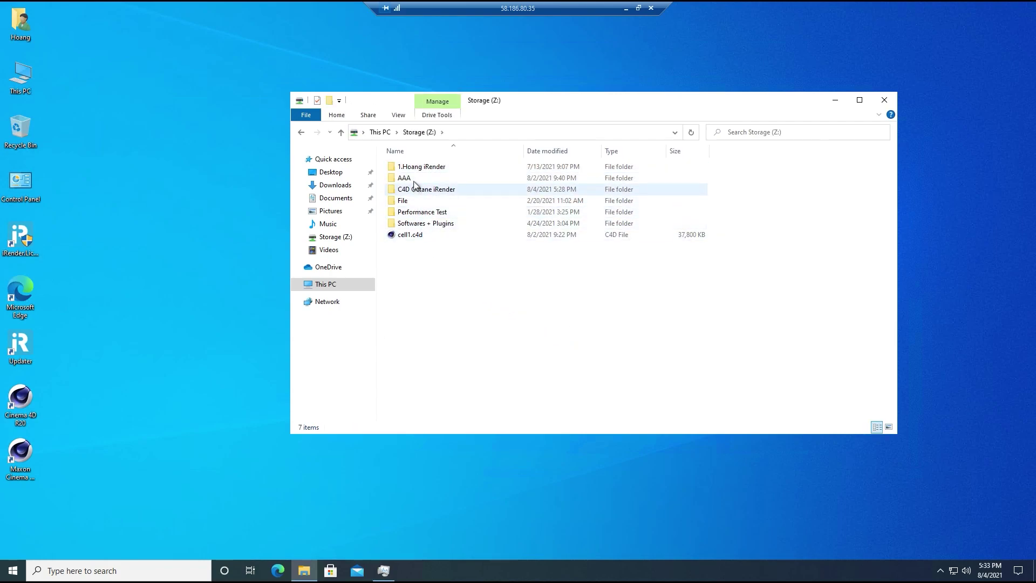
pyautogui.click(431, 191)
pyautogui.rightClick(429, 193)
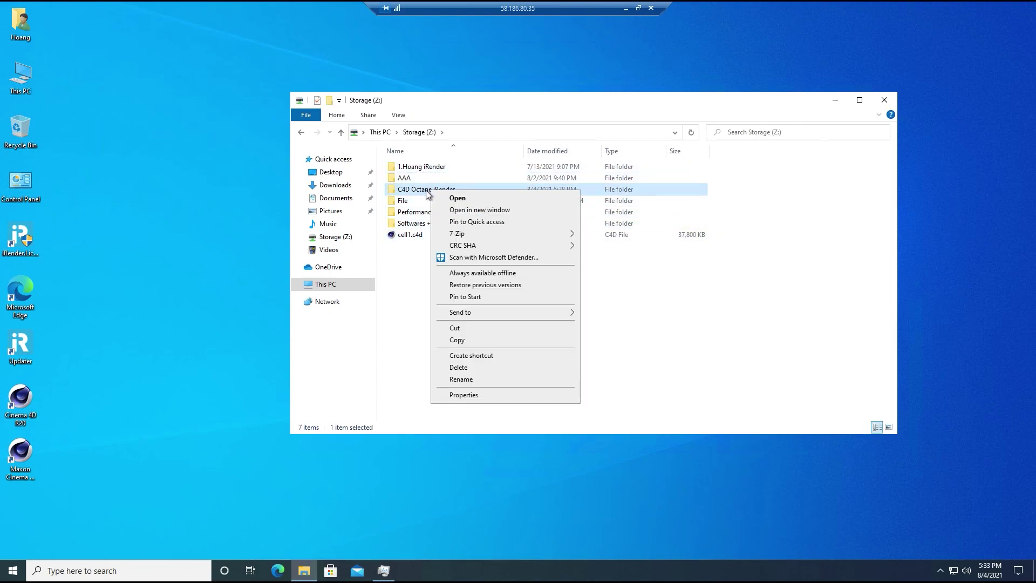
pyautogui.click(456, 340)
# - Paste the folder onto the remote desktop, open it, and select Project File.c4d
pyautogui.rightClick(157, 286)
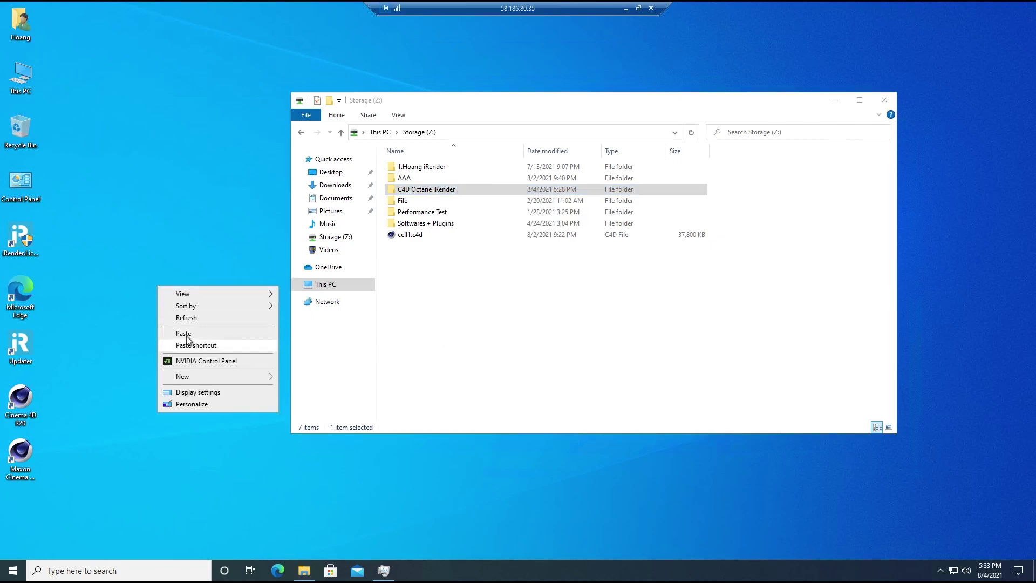
pyautogui.click(173, 335)
pyautogui.moveTo(142, 294); pyautogui.dragTo(102, 293)
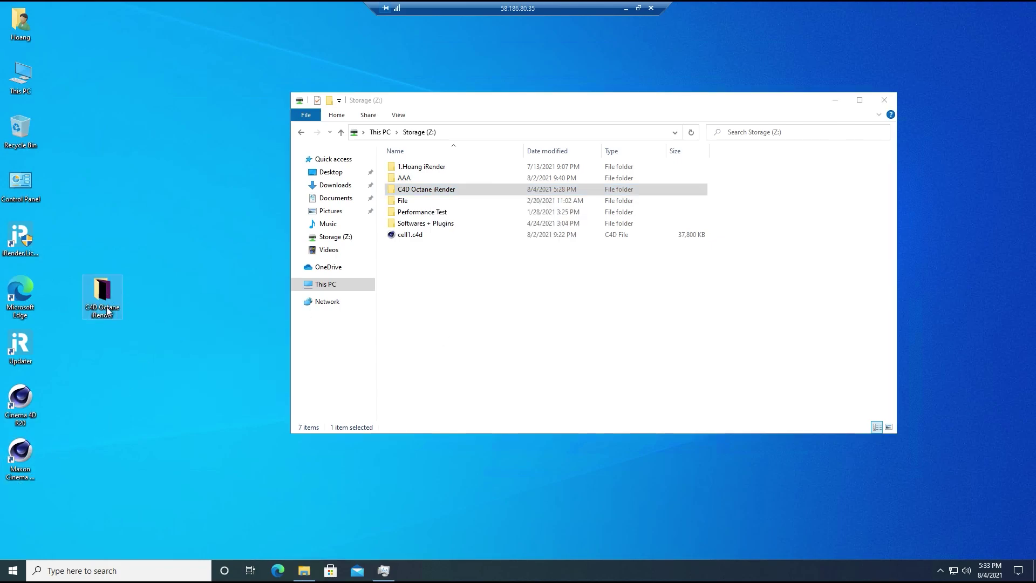
pyautogui.doubleClick(102, 294)
pyautogui.moveTo(453, 133); pyautogui.dragTo(480, 120)
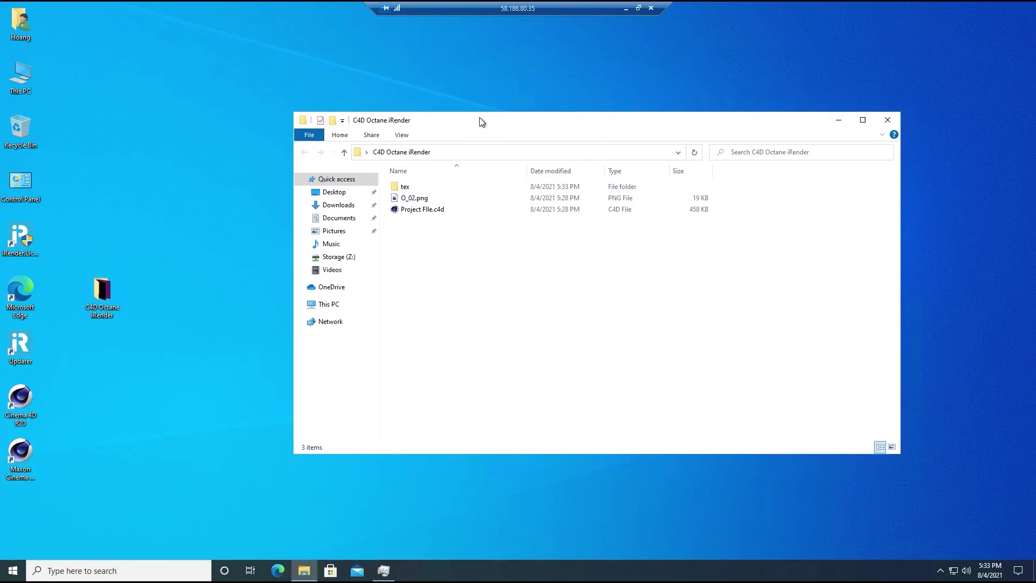
pyautogui.click(452, 208)
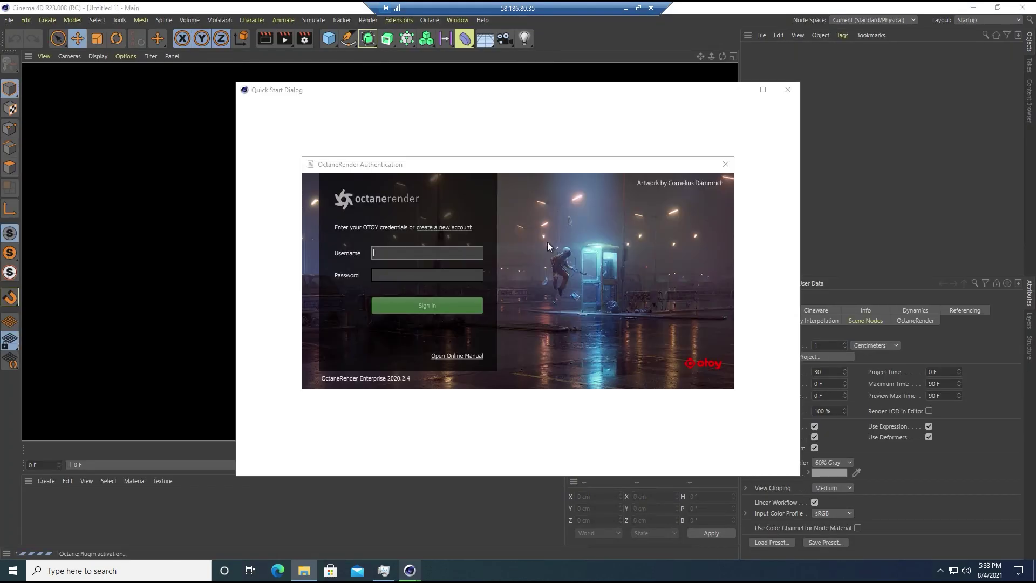
# - Window the remote session and copy the OTOY username from the local notes
pyautogui.click(638, 7)
pyautogui.moveTo(513, 106); pyautogui.dragTo(453, 43)
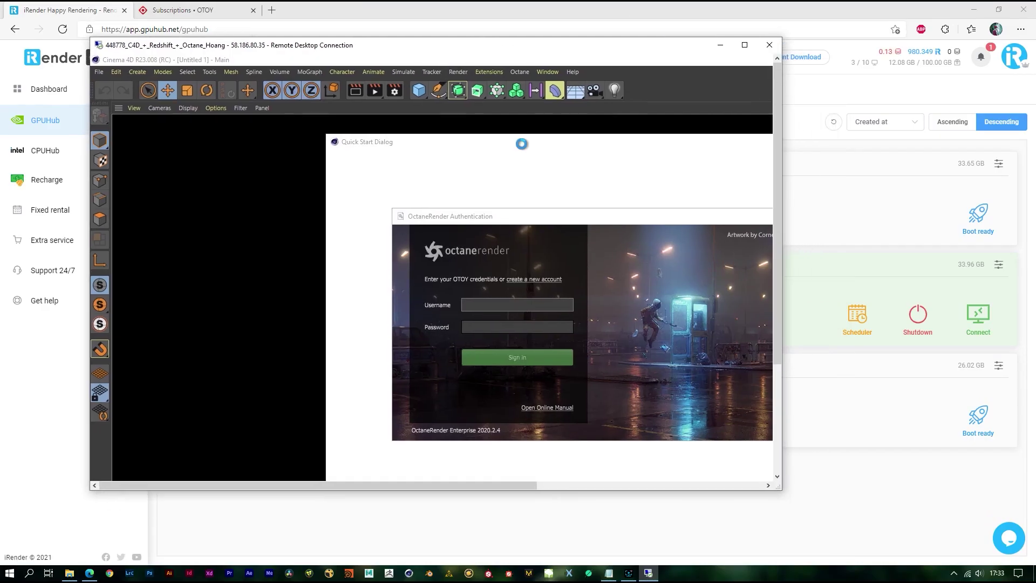
pyautogui.click(608, 572)
pyautogui.moveTo(659, 425); pyautogui.dragTo(578, 435)
pyautogui.click(534, 338)
# - Paste the OTOY password, sign in to OctaneRender, and return the remote session to full screen
pyautogui.click(783, 419)
pyautogui.click(535, 346)
pyautogui.hotkey('ctrl', 'v')
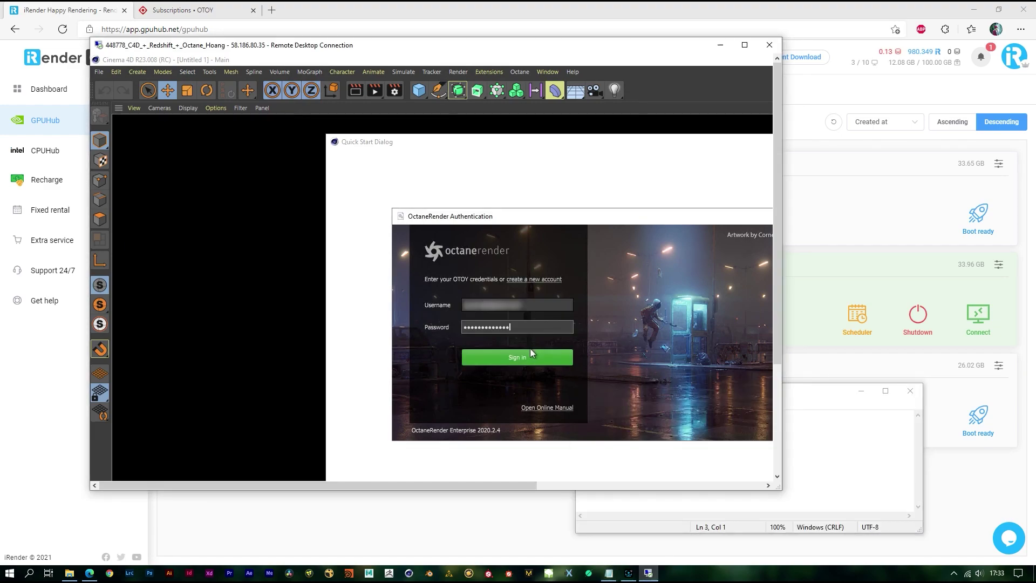
pyautogui.click(530, 352)
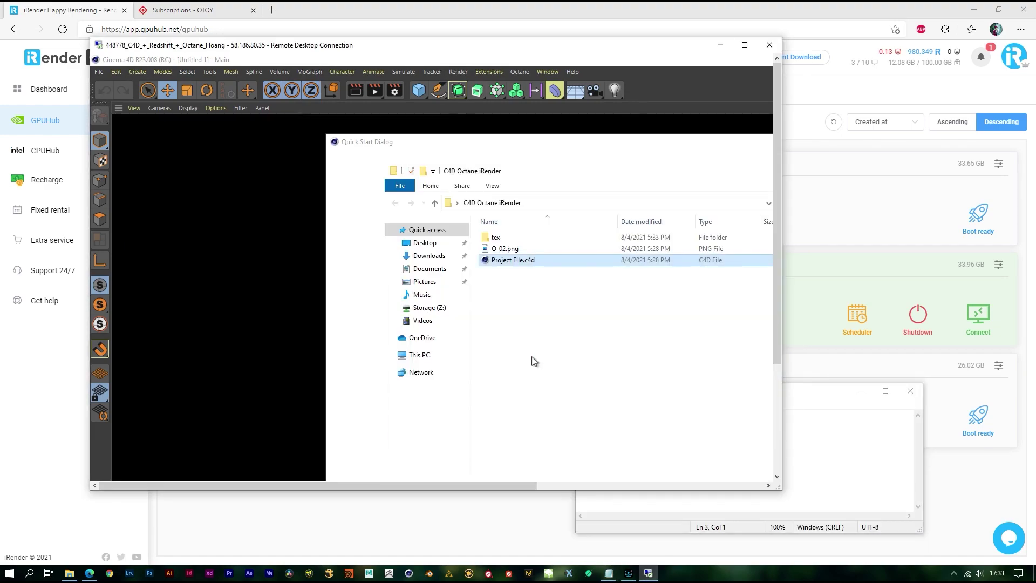
pyautogui.click(816, 354)
pyautogui.click(648, 573)
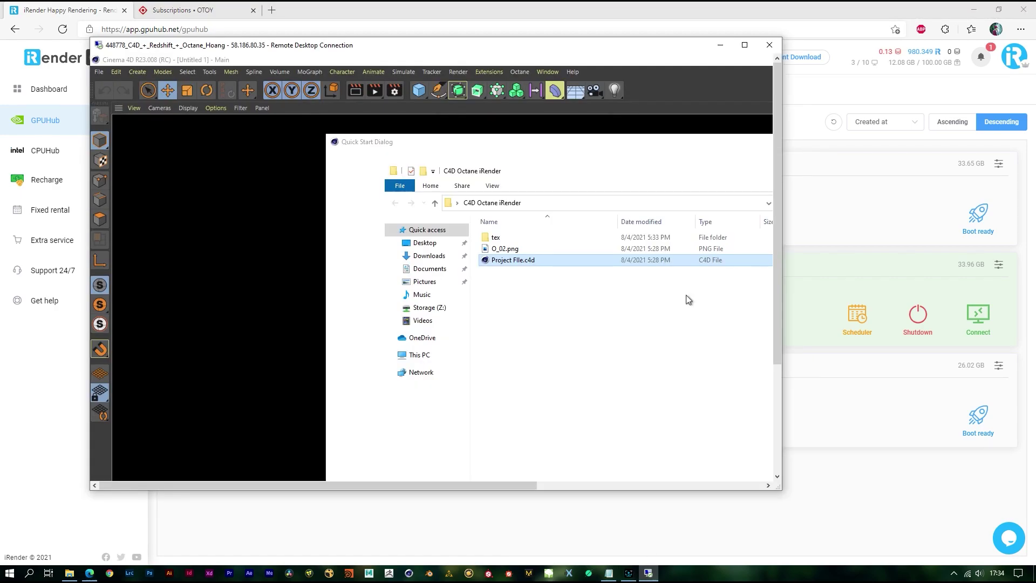
pyautogui.click(744, 47)
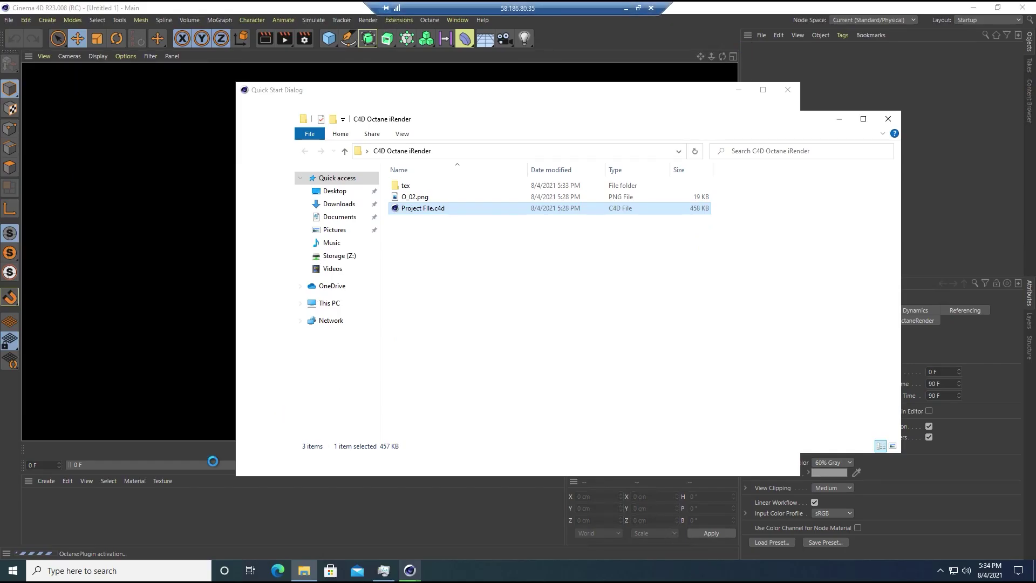
# - Open Project File.c4d, close the Quick Start Dialog, and scrub the timeline near the start
pyautogui.click(839, 118)
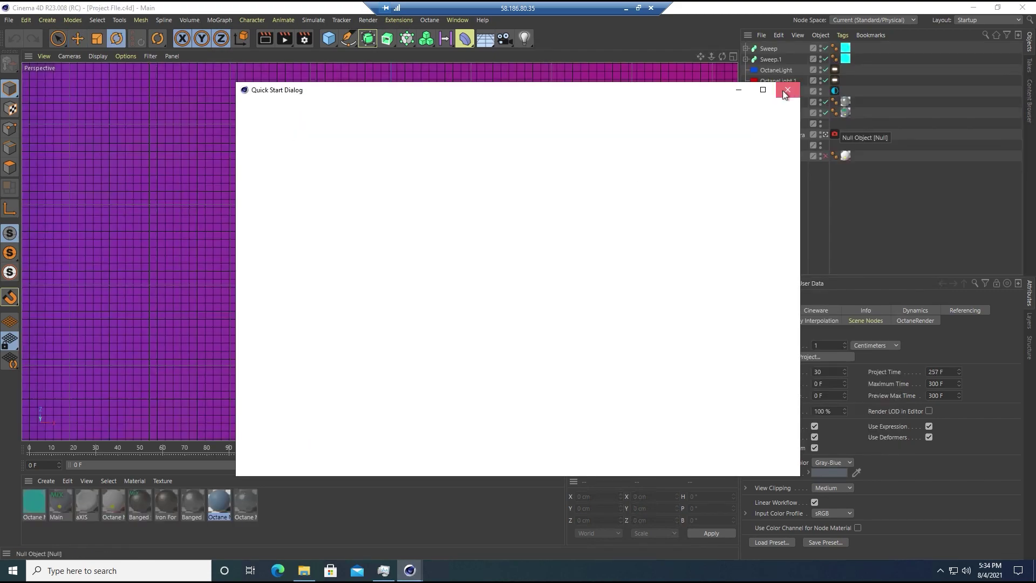
pyautogui.click(785, 90)
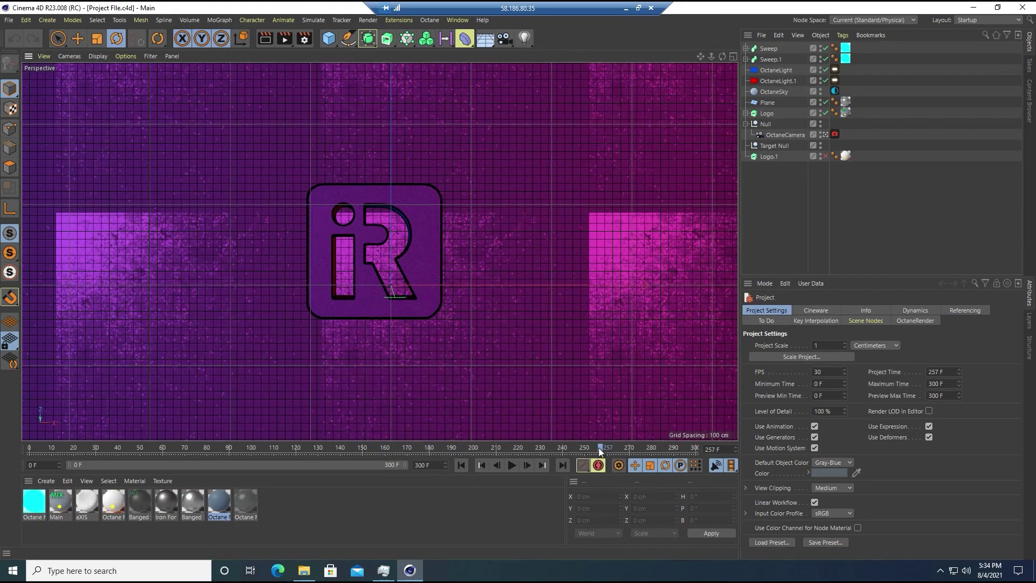
pyautogui.moveTo(598, 448); pyautogui.dragTo(28, 447)
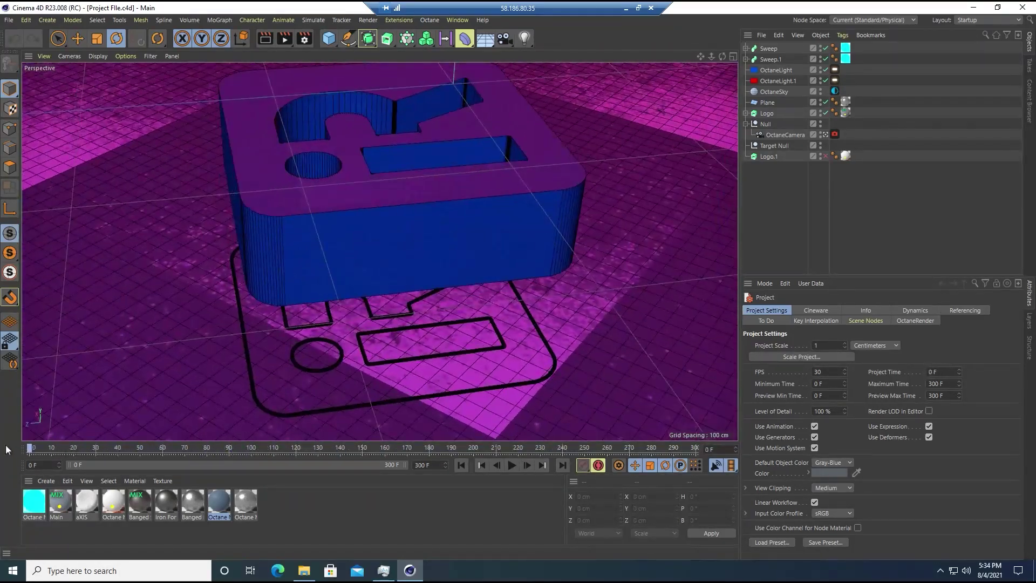
# - Set the render save path to a new AAAA folder inside the project folder
pyautogui.click(306, 38)
pyautogui.click(340, 82)
pyautogui.click(754, 97)
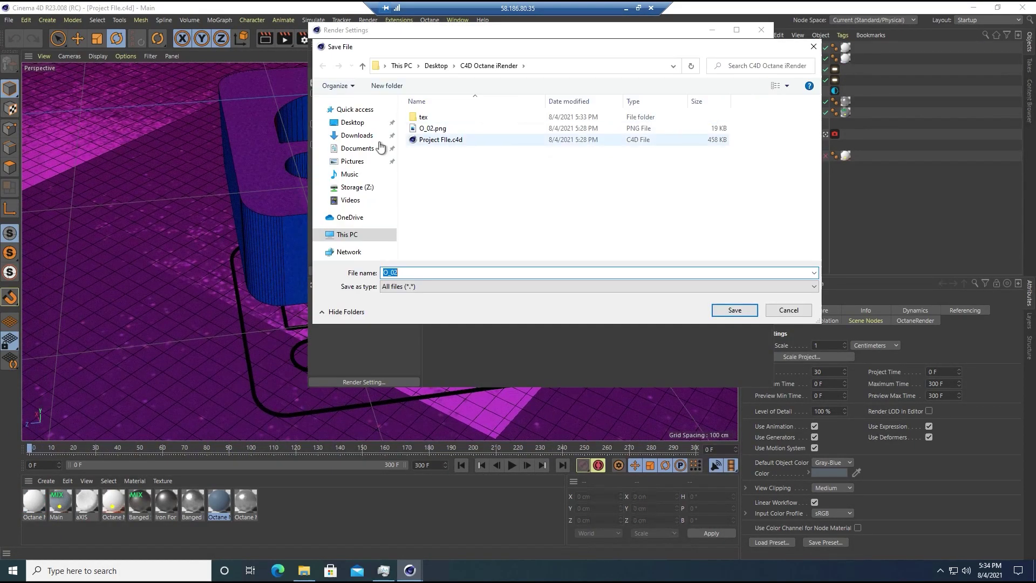
pyautogui.rightClick(473, 179)
pyautogui.moveTo(497, 285)
pyautogui.click(620, 283)
pyautogui.click(735, 310)
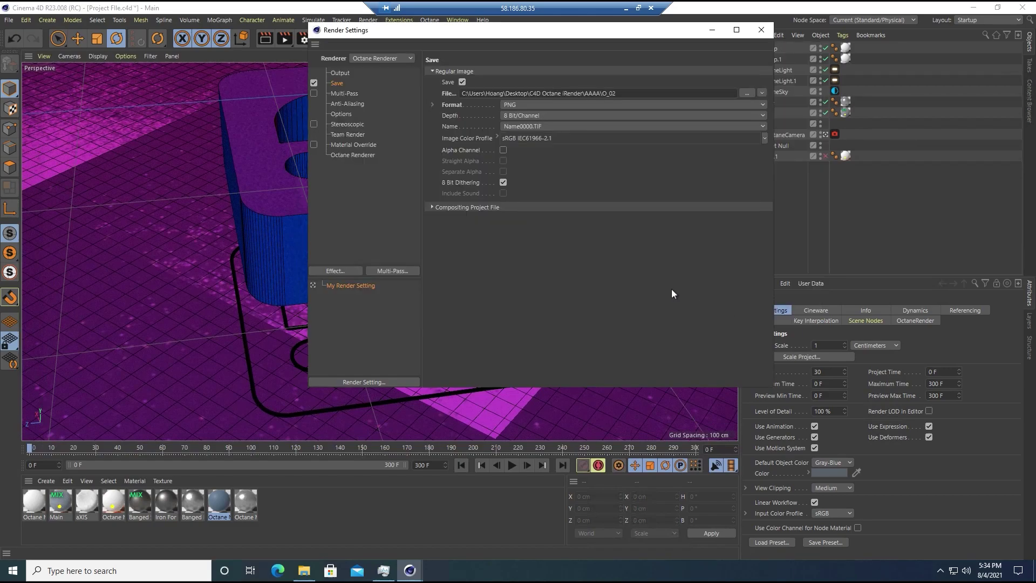
# - Keep PNG as the saved frame format after reviewing the Octane renderer settings
pyautogui.click(352, 155)
pyautogui.click(337, 83)
pyautogui.click(363, 154)
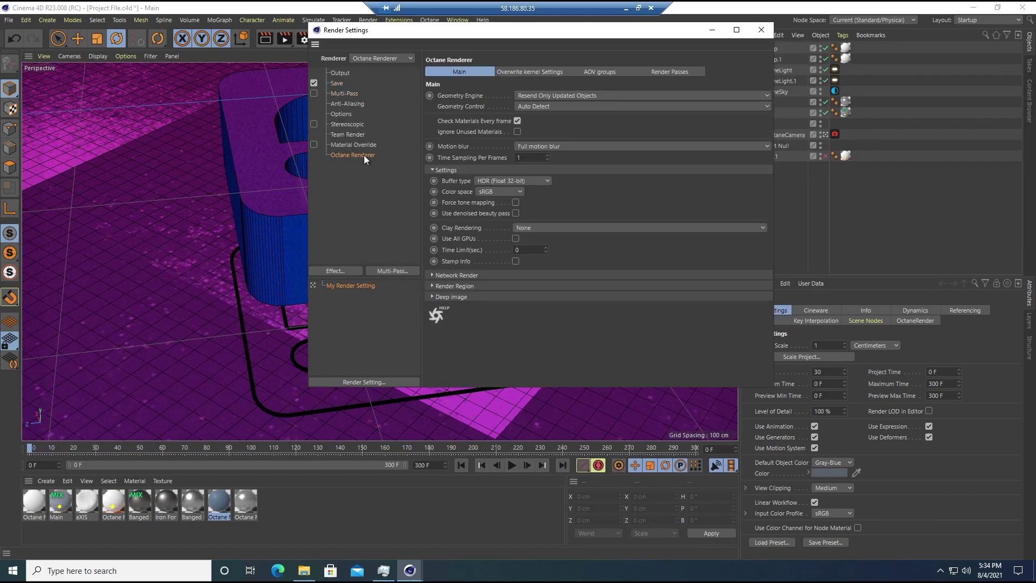
pyautogui.click(337, 83)
pyautogui.click(593, 108)
pyautogui.click(518, 211)
# - Set the Output frame range to Manual, adjust its end, and start rendering with Shift+R
pyautogui.click(331, 73)
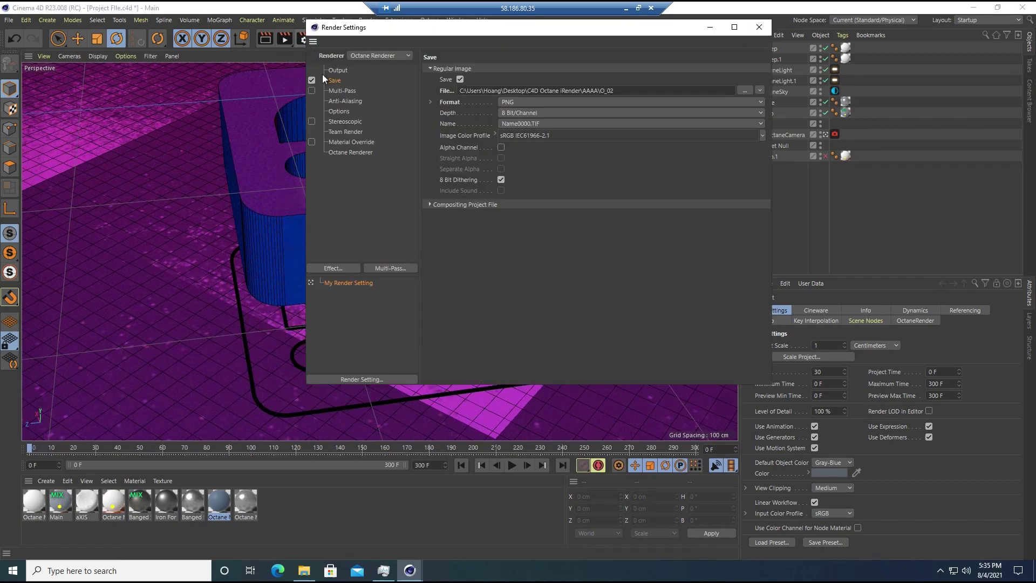
pyautogui.click(506, 204)
pyautogui.click(495, 213)
pyautogui.moveTo(65, 448); pyautogui.dragTo(362, 449)
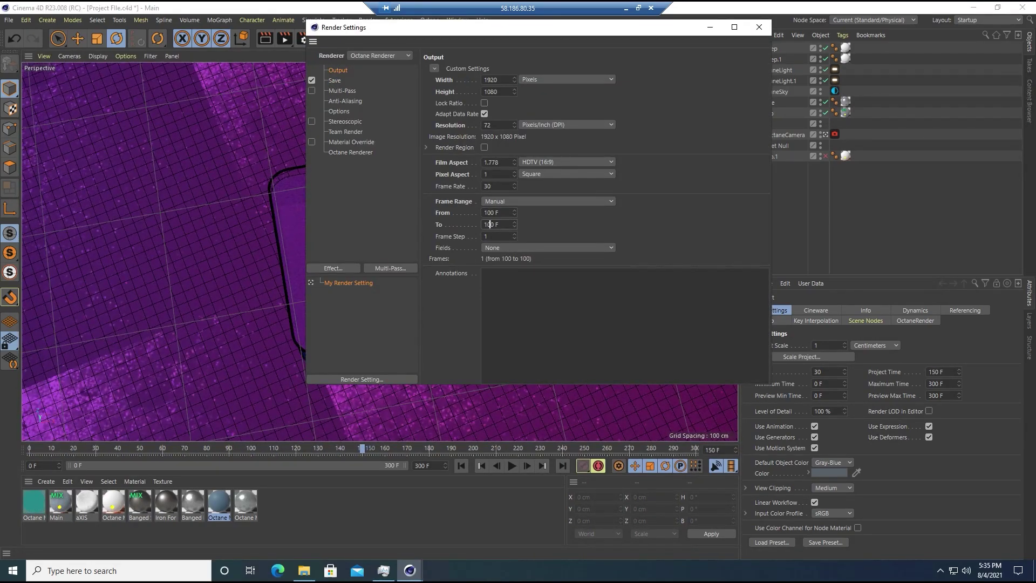
pyautogui.click(334, 80)
pyautogui.click(759, 28)
pyautogui.hotkey('shift', 'r')
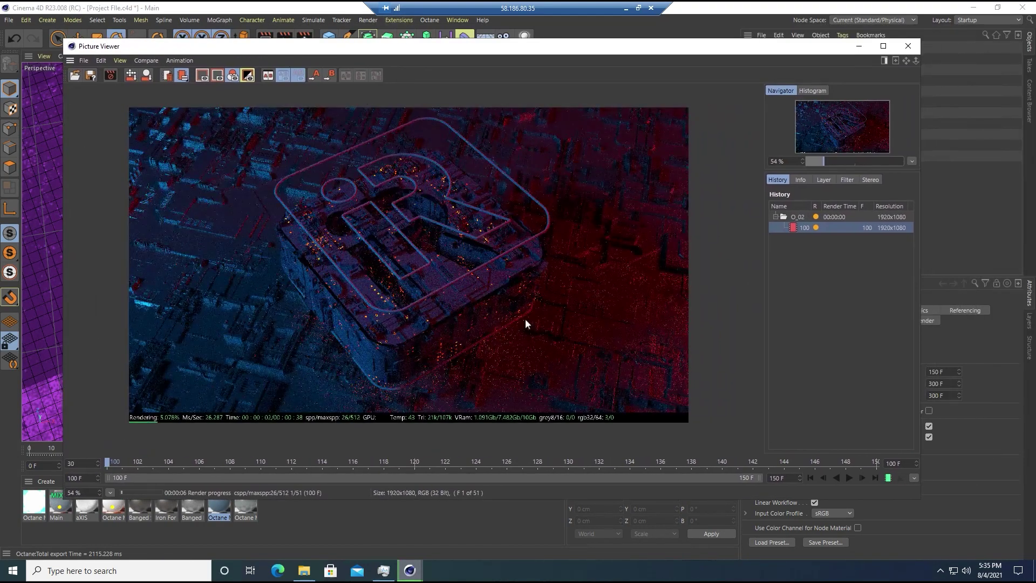
# - Watch GPU 0 and GPU 1 load in Task Manager while shrinking the render viewer
pyautogui.click(383, 570)
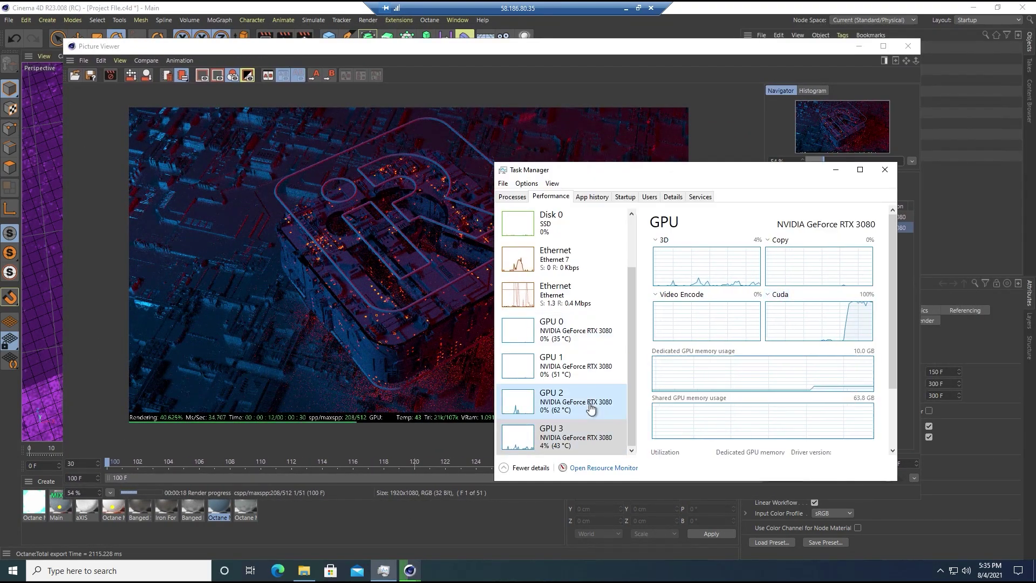
pyautogui.click(610, 366)
pyautogui.click(572, 330)
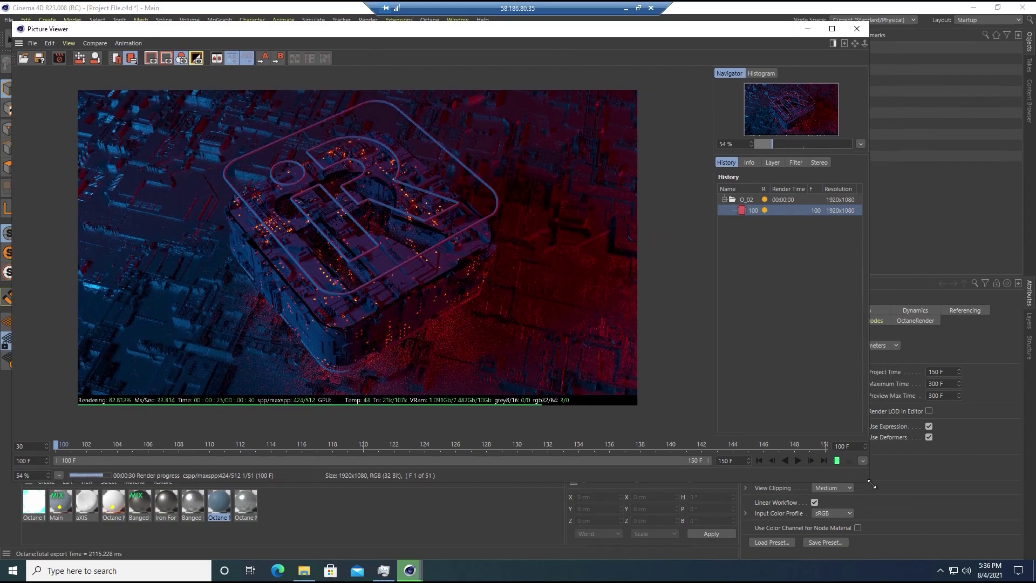
pyautogui.click(384, 570)
pyautogui.click(384, 570)
pyautogui.moveTo(653, 143); pyautogui.dragTo(652, 145)
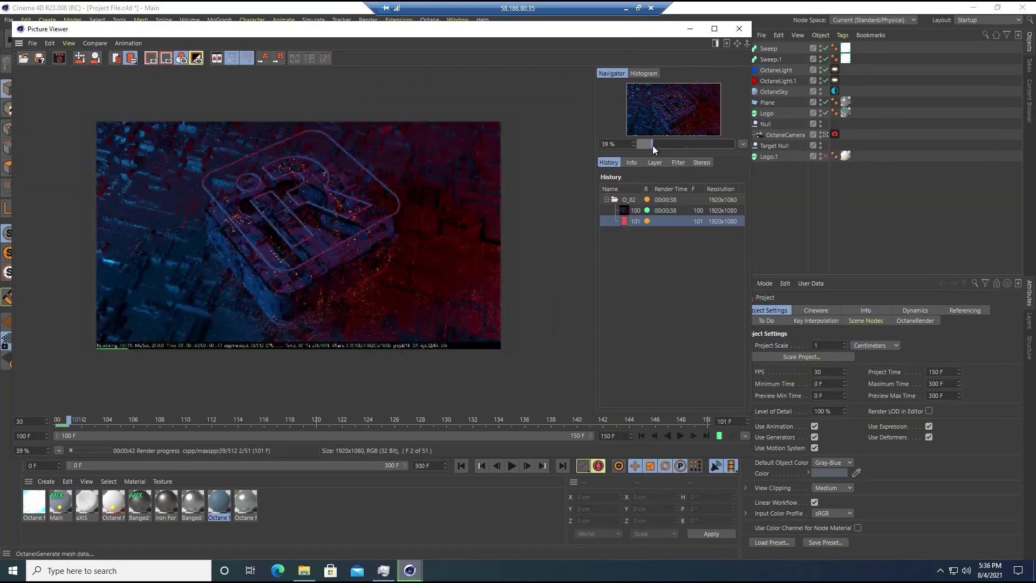
pyautogui.moveTo(751, 456); pyautogui.dragTo(608, 383)
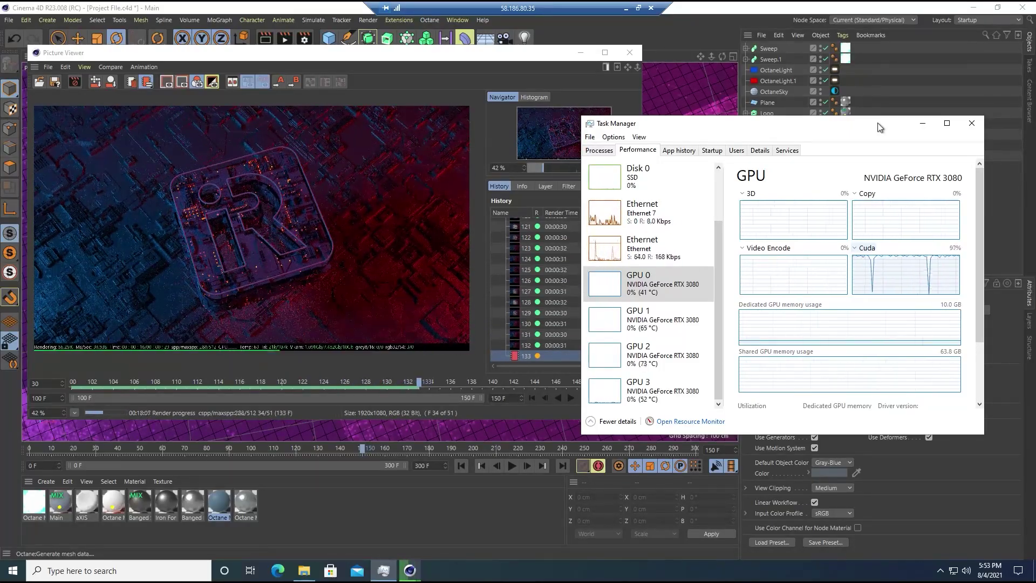
pyautogui.moveTo(877, 128); pyautogui.dragTo(898, 123)
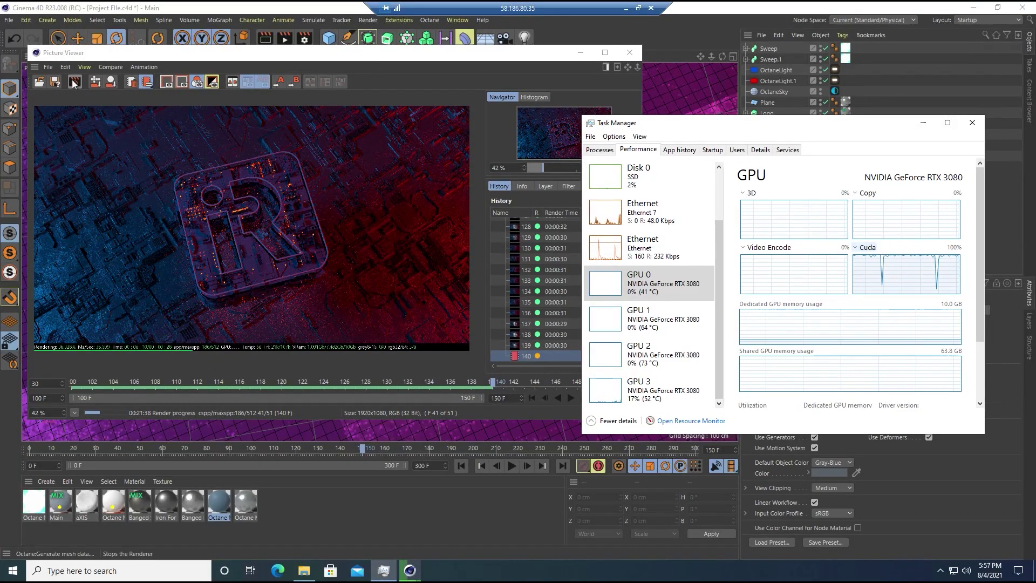
# - Stop the render at frame 140, close the Picture Viewer, and quit Cinema 4D
pyautogui.click(922, 123)
pyautogui.click(533, 324)
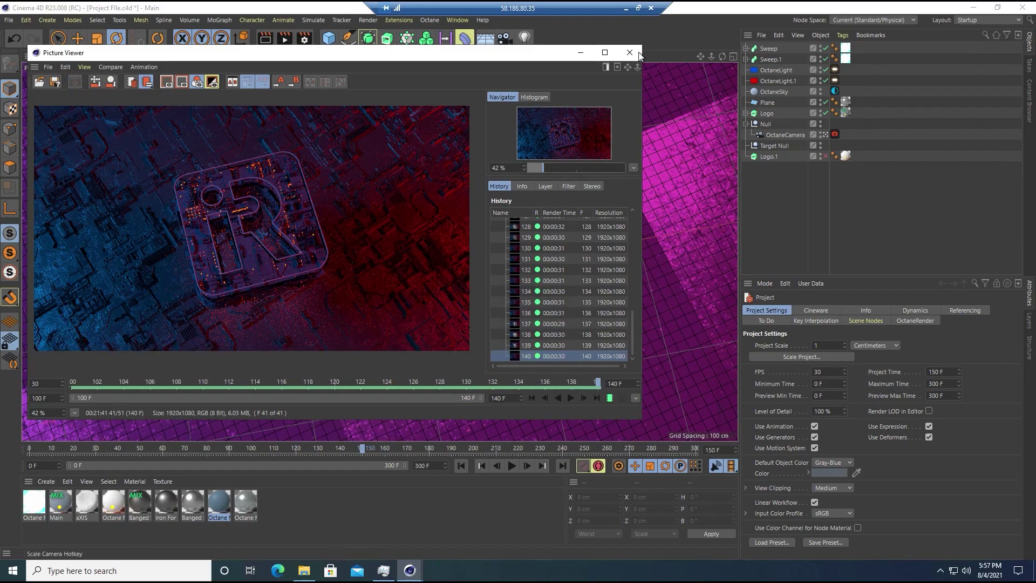
pyautogui.click(638, 55)
pyautogui.hotkey('alt', 'F4')
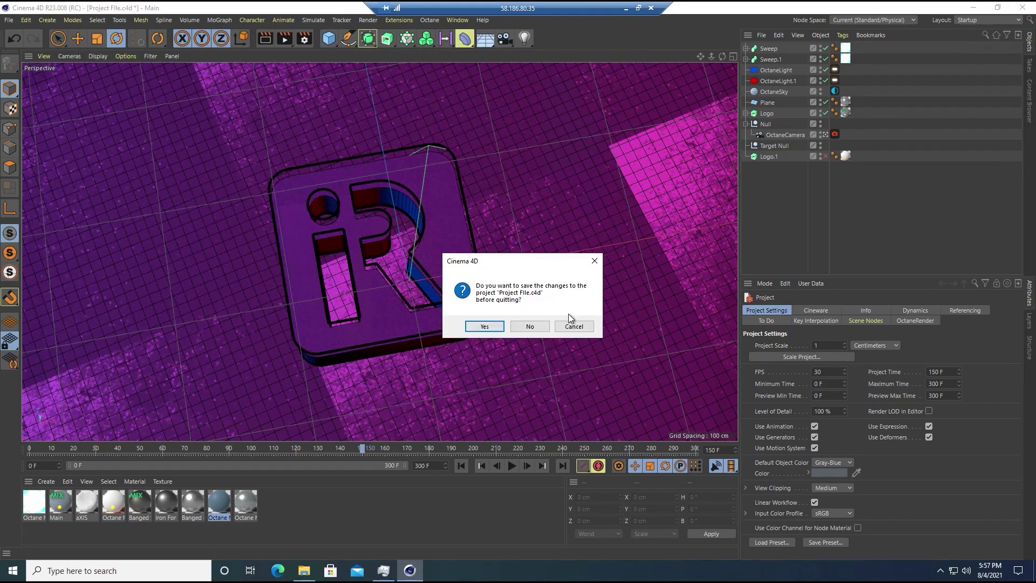
# - Quit Cinema 4D without saving and cut the AAAA frames folder
pyautogui.click(527, 326)
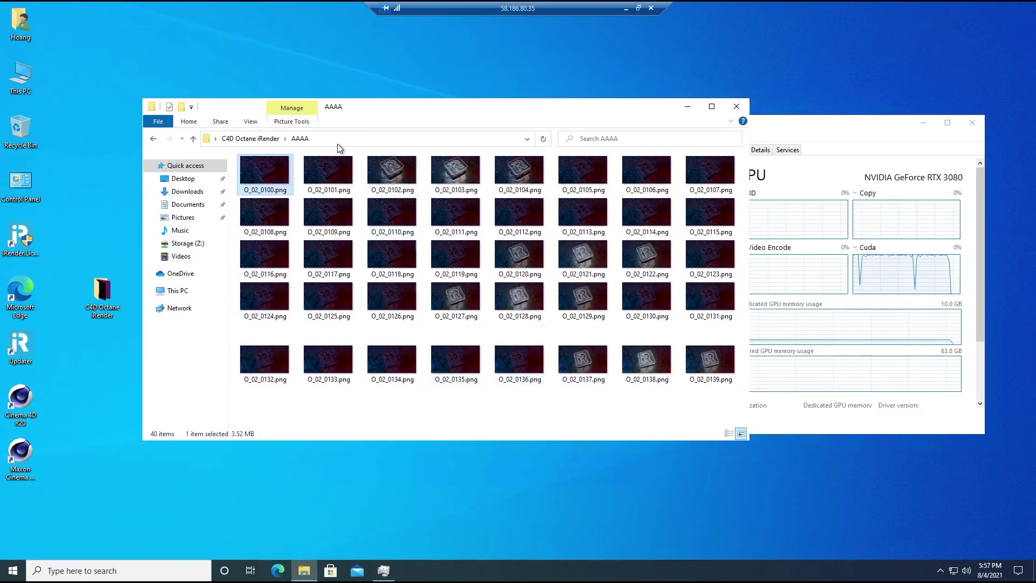
pyautogui.click(251, 138)
pyautogui.rightClick(287, 173)
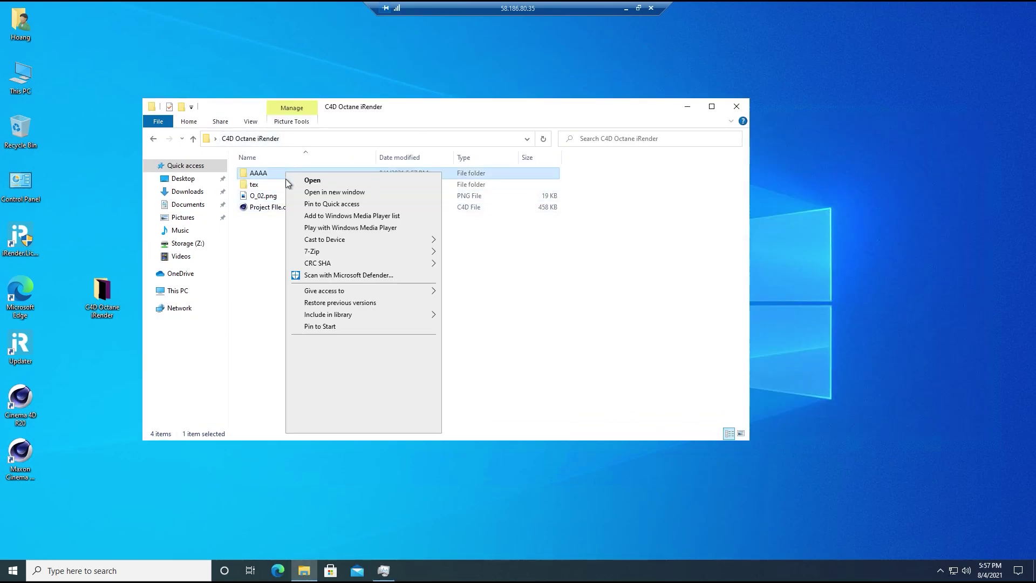
pyautogui.click(319, 358)
# - Open Storage (Z:) and permanently delete the old AAA folder
pyautogui.click(201, 292)
pyautogui.doubleClick(381, 330)
pyautogui.rightClick(363, 317)
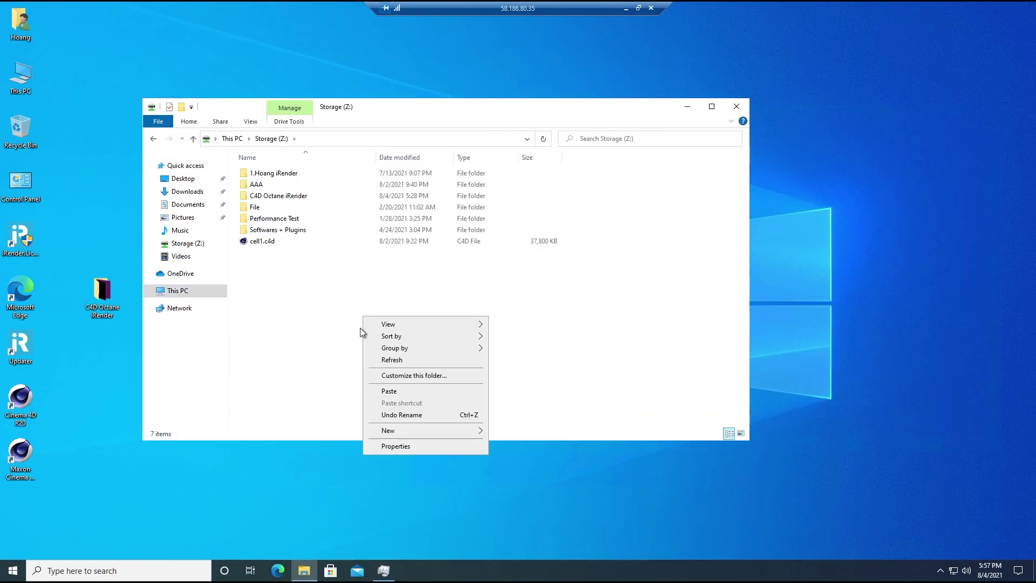
pyautogui.click(302, 287)
pyautogui.rightClick(294, 183)
pyautogui.click(323, 371)
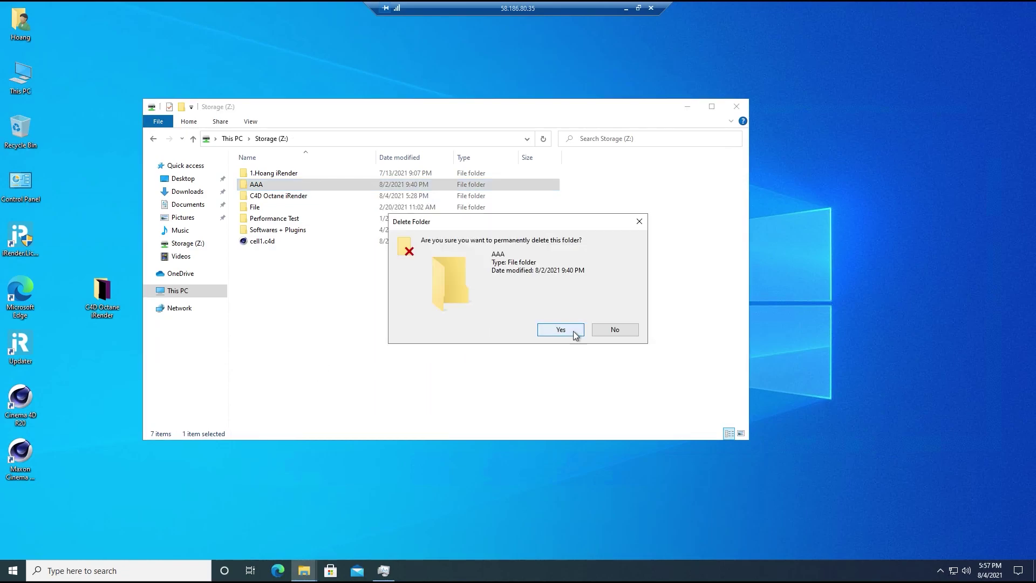
pyautogui.click(574, 333)
# - Delete cell1.c4d and paste the AAAA folder into Storage (Z:)
pyautogui.rightClick(306, 233)
pyautogui.click(332, 410)
pyautogui.press('Return')
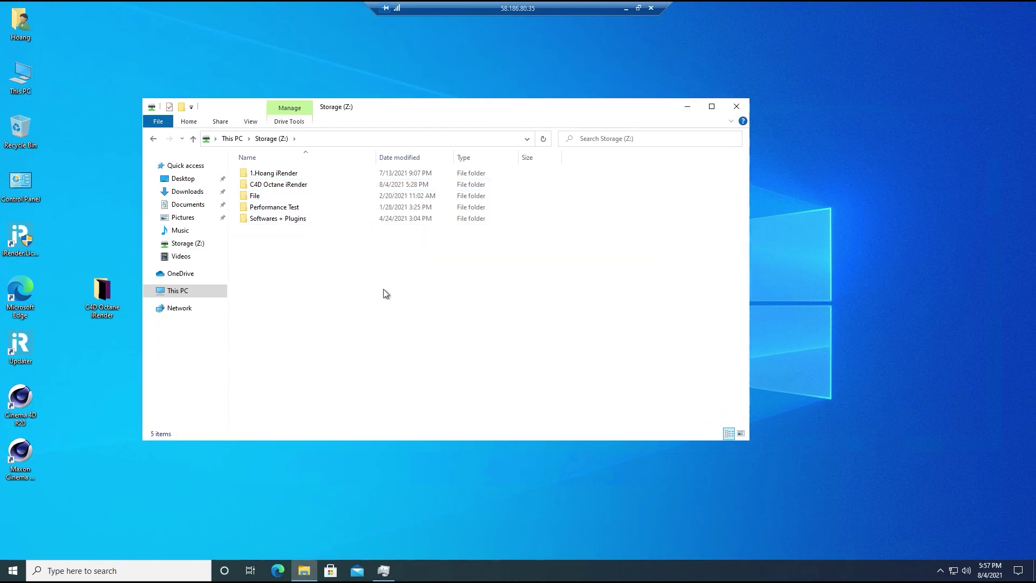
pyautogui.rightClick(386, 293)
pyautogui.click(408, 365)
# - Refresh the Storage (Z:) listing, window the remote session, and close Explorer
pyautogui.moveTo(374, 104); pyautogui.dragTo(406, 104)
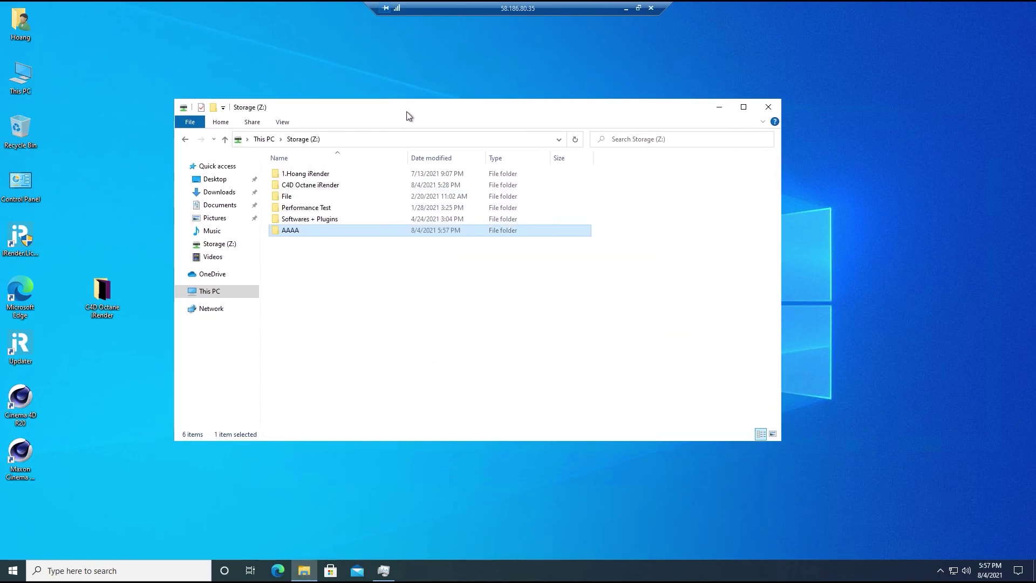
pyautogui.rightClick(416, 280)
pyautogui.click(437, 323)
pyautogui.click(721, 107)
pyautogui.click(304, 571)
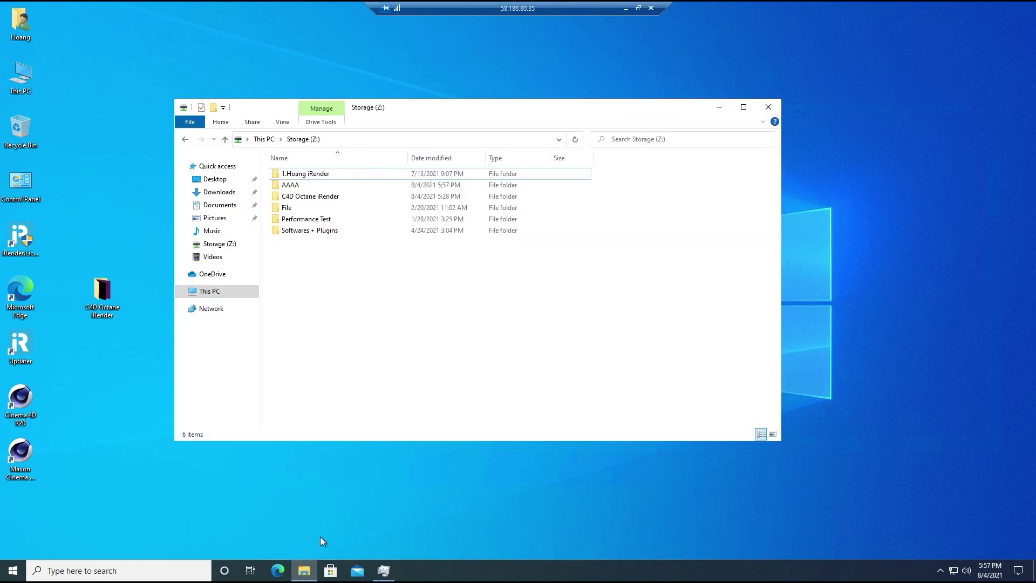
pyautogui.click(640, 8)
pyautogui.hotkey('alt', 'F4')
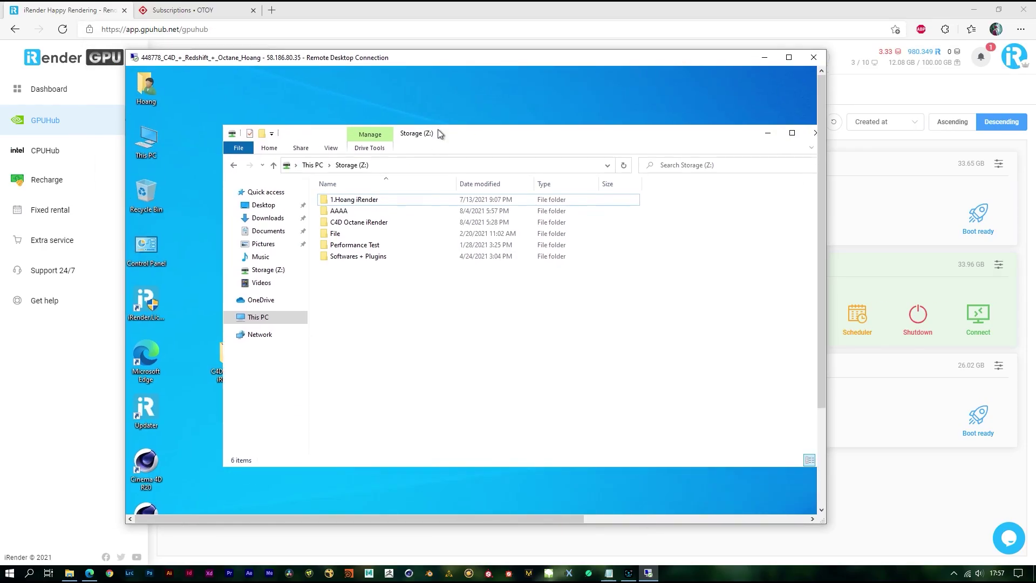
# - Check the OTOY OctaneRender subscriptions page, then restore the remote desktop window
pyautogui.click(763, 57)
pyautogui.click(238, 9)
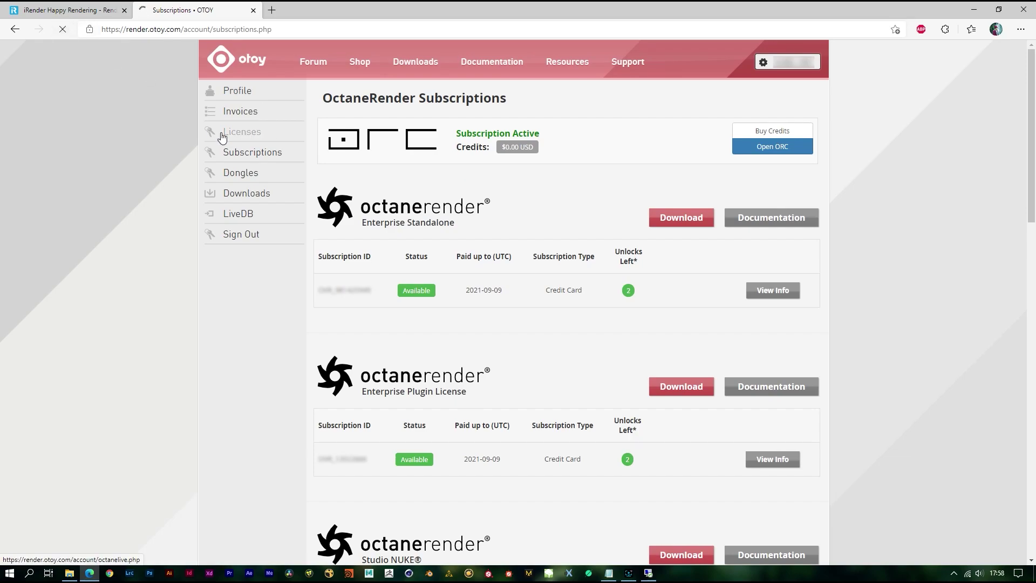
pyautogui.click(649, 572)
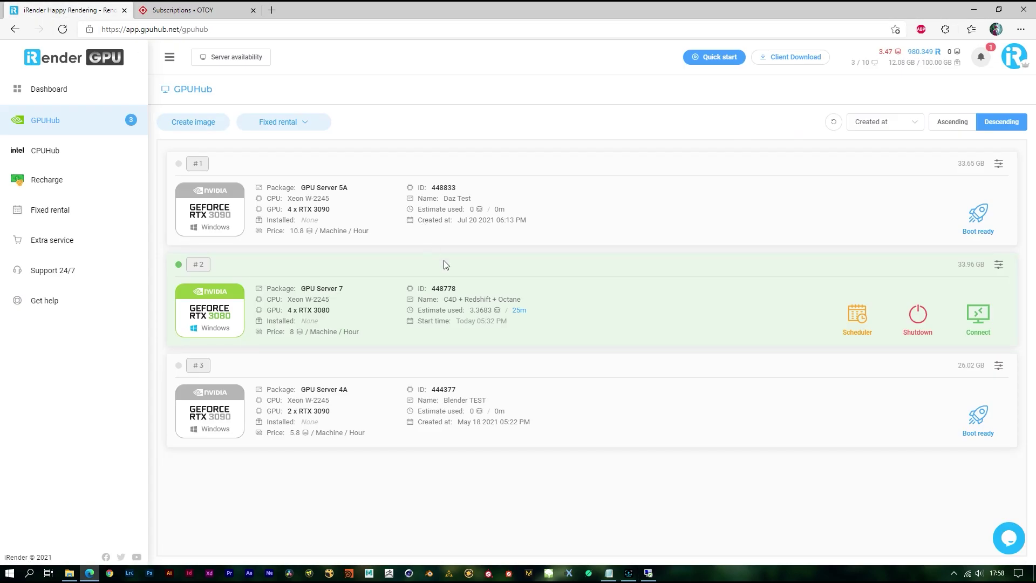
pyautogui.click(647, 573)
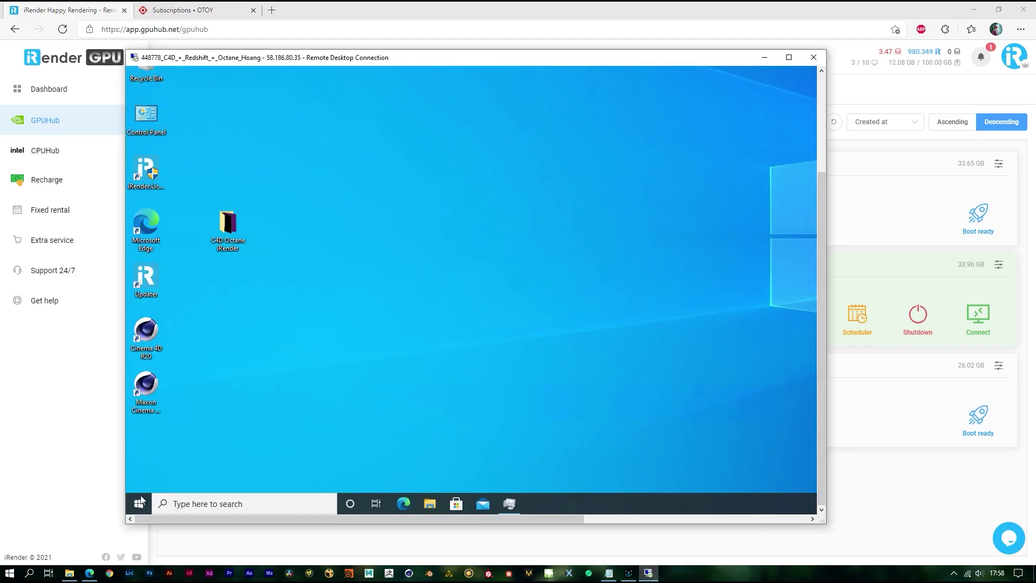
# - Look at the remote Start menu's power options, then close the menu
pyautogui.click(138, 503)
pyautogui.click(142, 479)
pyautogui.click(159, 453)
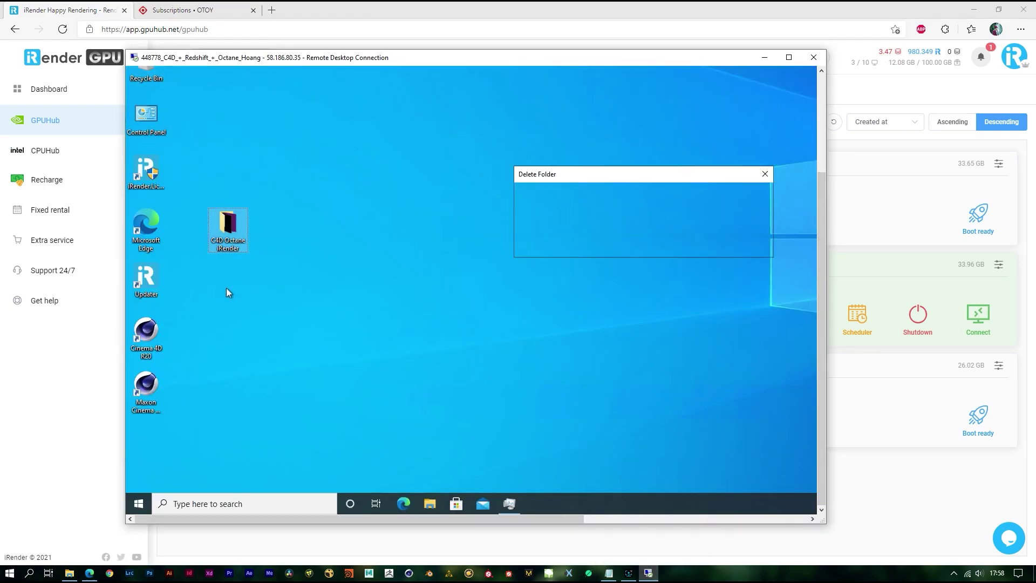
pyautogui.click(138, 503)
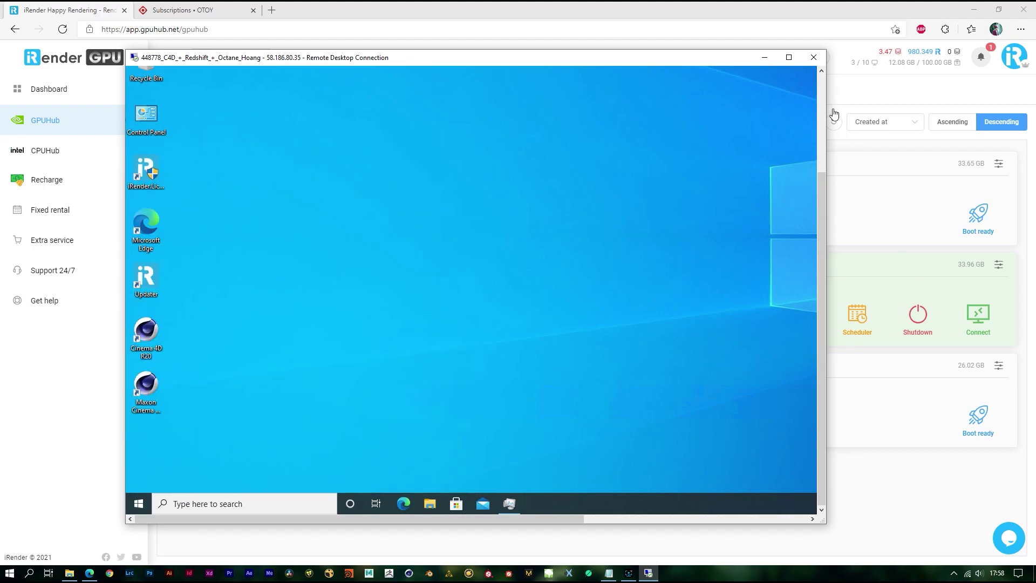
# - Shut down the 4×RTX 3080 server and dismiss the rating dialog
pyautogui.click(917, 316)
pyautogui.click(630, 382)
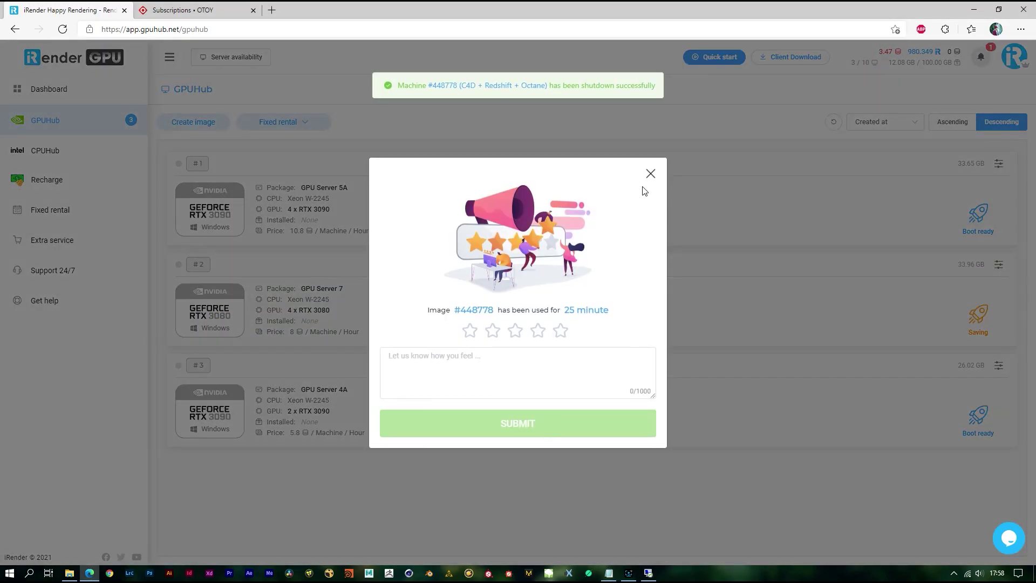
pyautogui.click(650, 173)
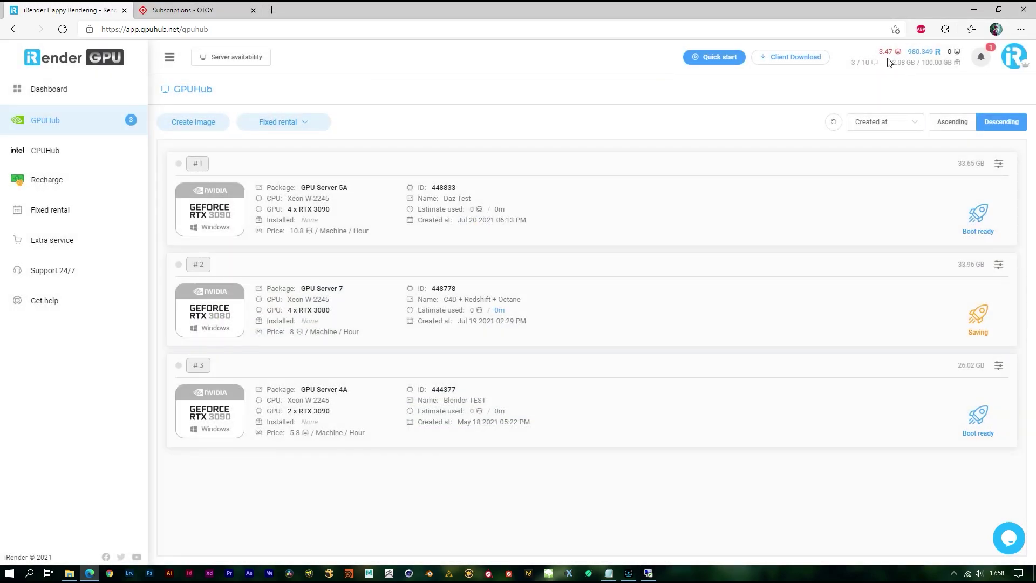
# - Close and disconnect the remote desktop session
pyautogui.click(647, 573)
pyautogui.click(812, 54)
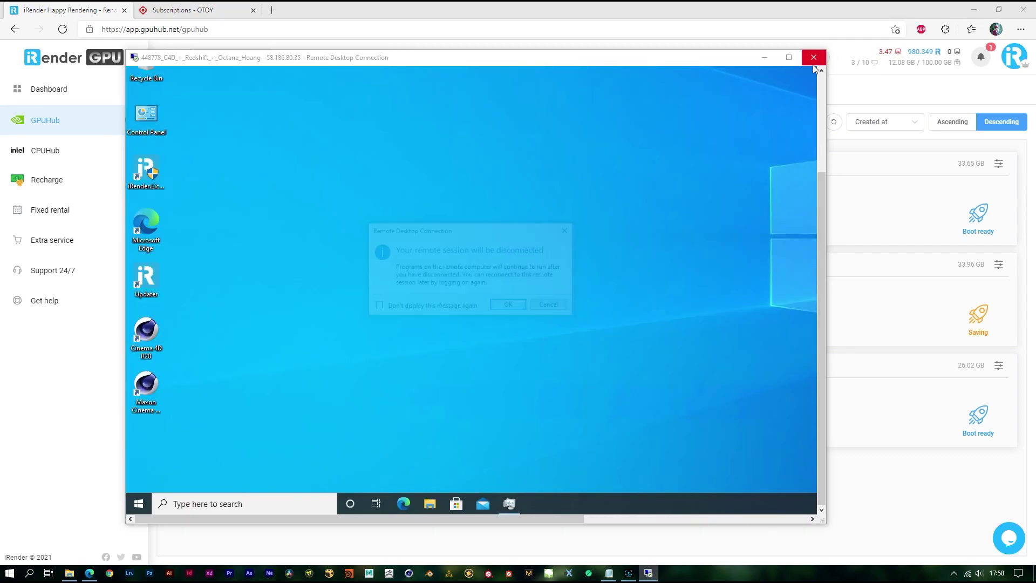
pyautogui.click(506, 309)
pyautogui.click(953, 572)
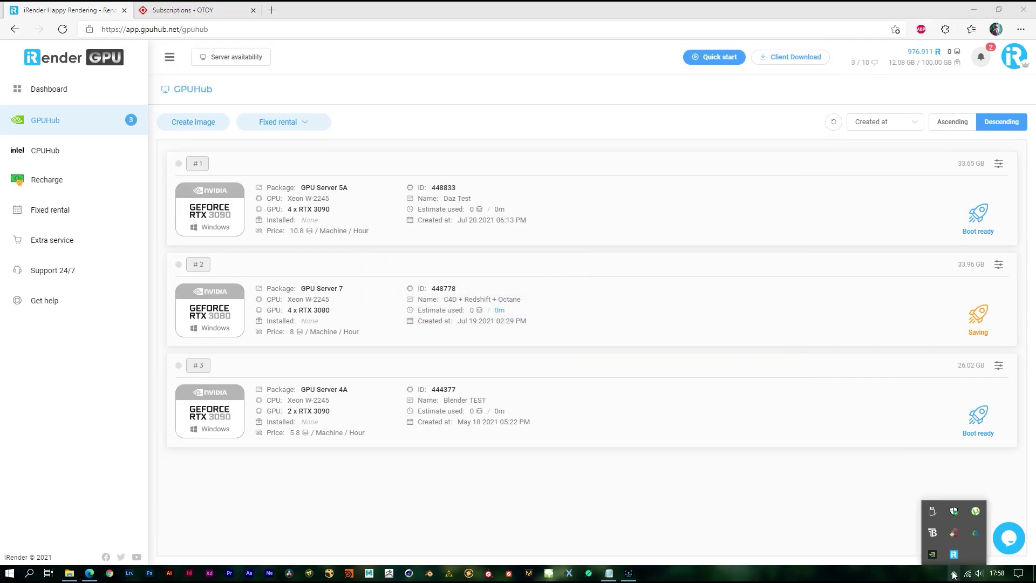